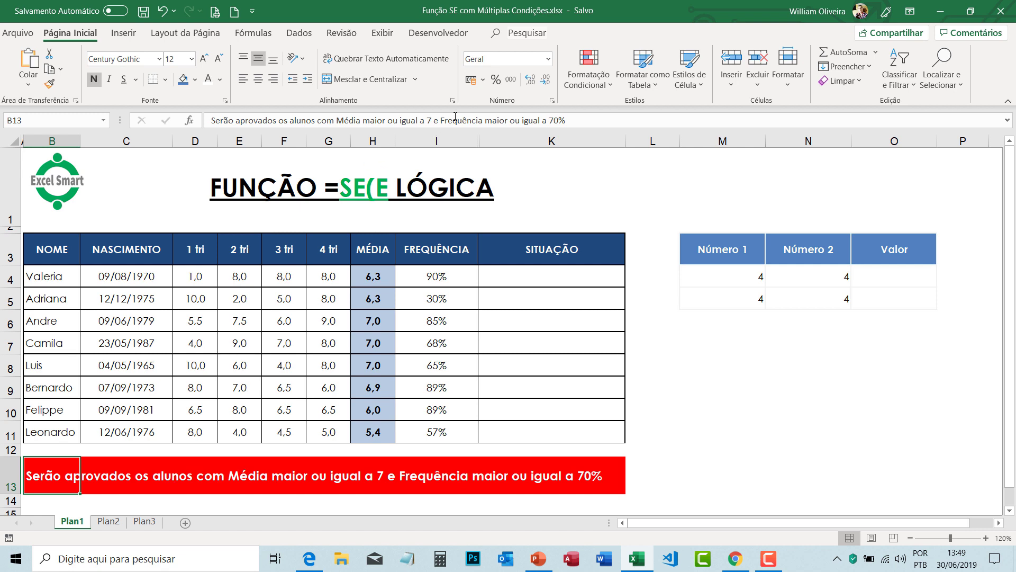
- Capitalize the conjunction "e" to "E" between the two approval conditions in the note in cell B13
left_click(440, 120)
key("BackSpace")
key("BackSpace")
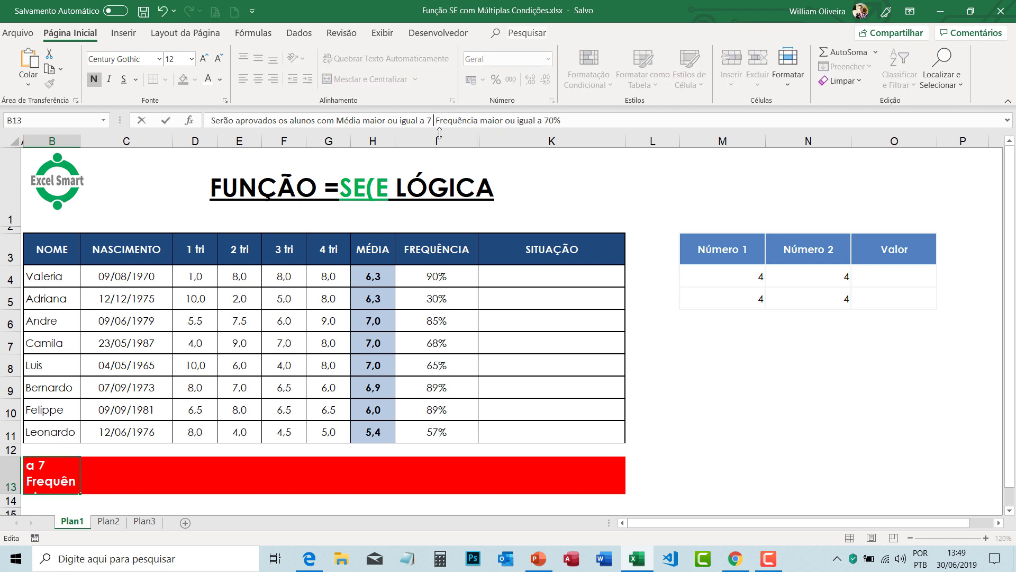
type("E")
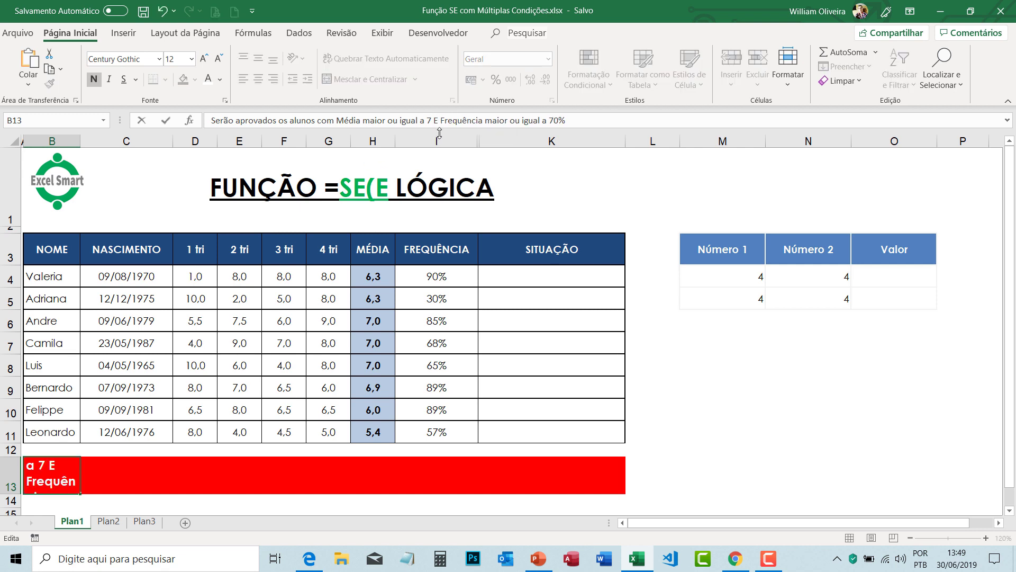
left_click(657, 405)
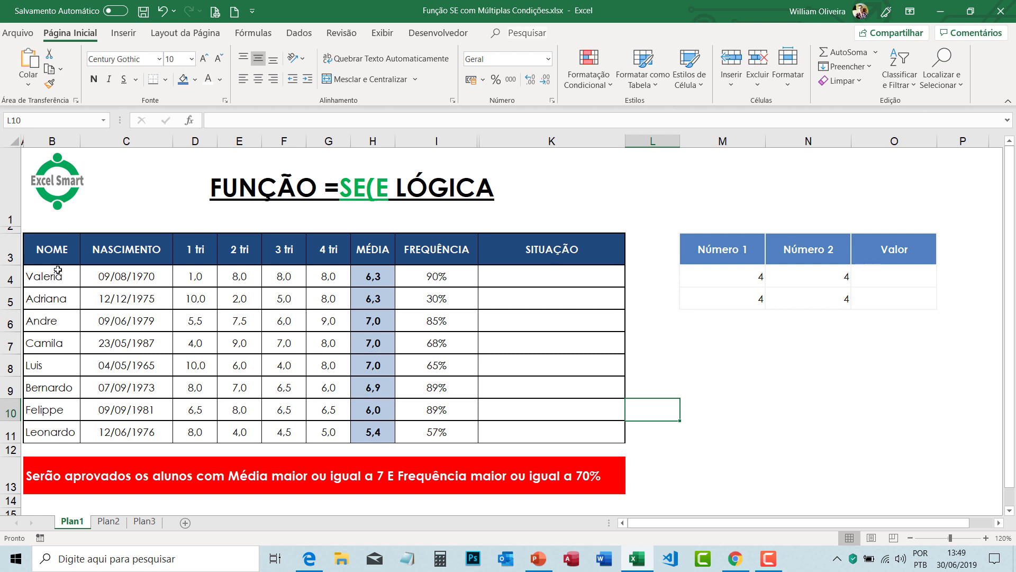
- Re-enter the first student's average in H4 with MÉDIA over the four quarterly grades D4:G4
left_click_drag(58, 255, 339, 307)
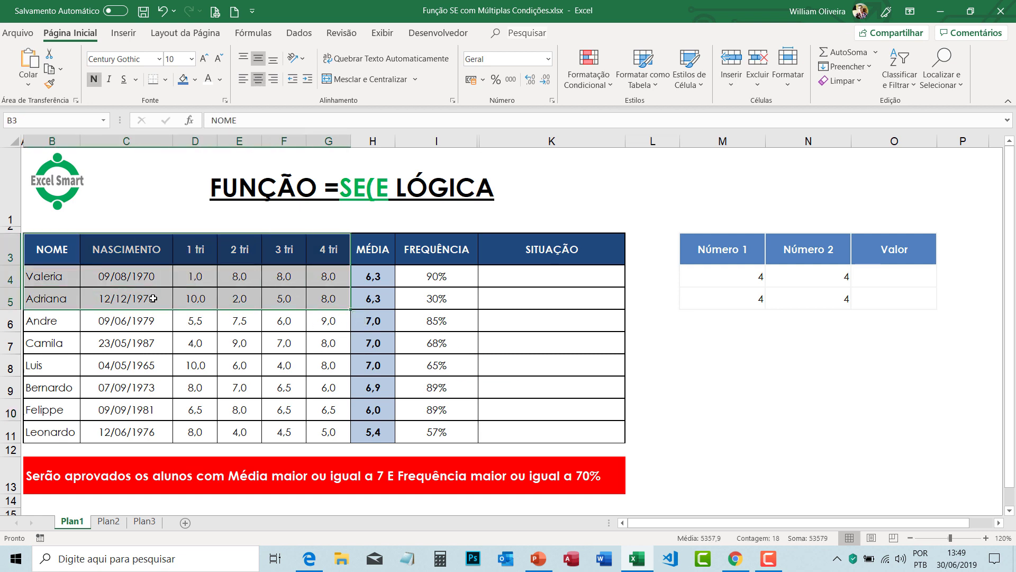
left_click(381, 280)
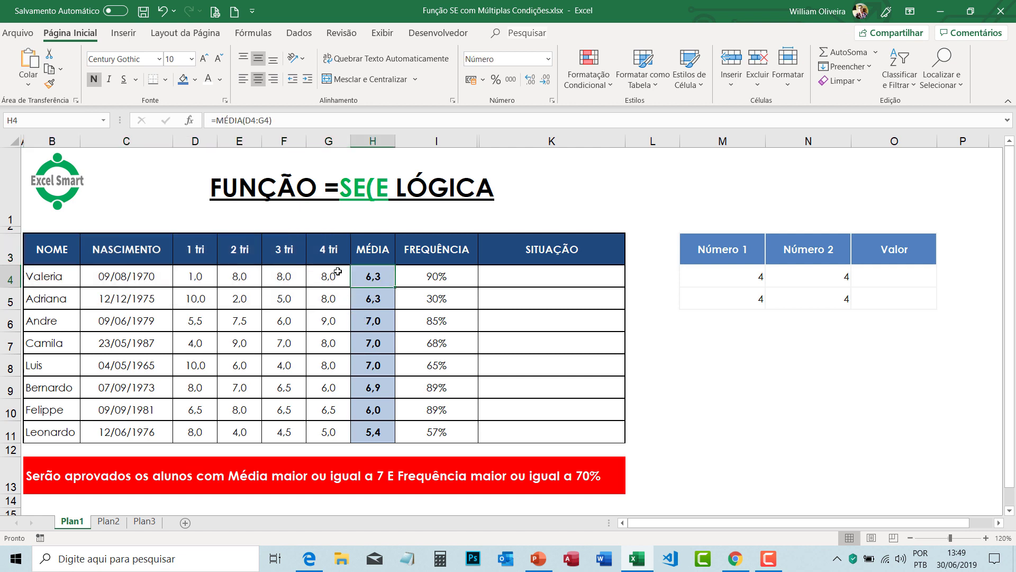
left_click(377, 306)
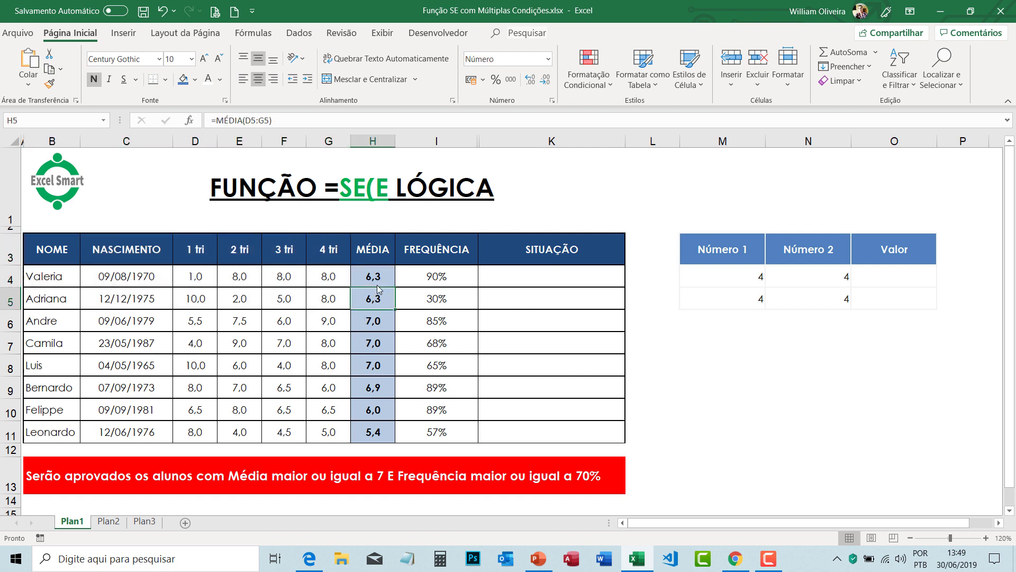
left_click(378, 281)
type("=MÉ")
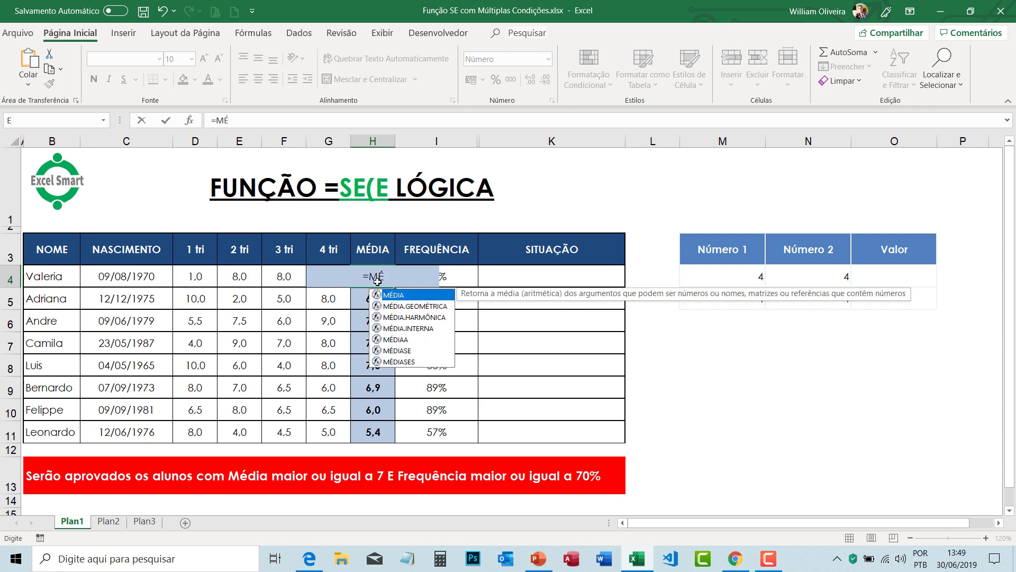
key("Tab")
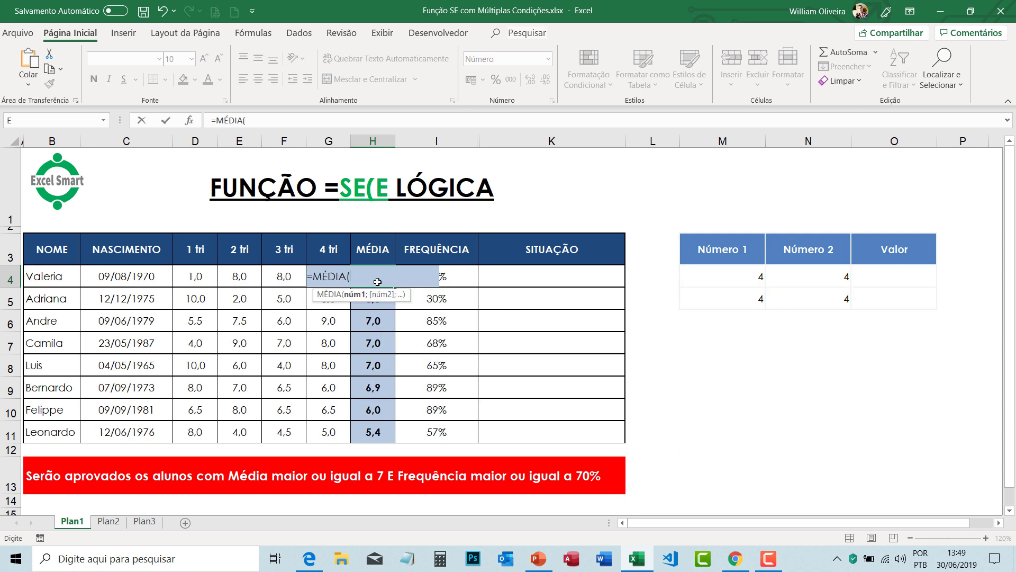
left_click_drag(199, 276, 319, 280)
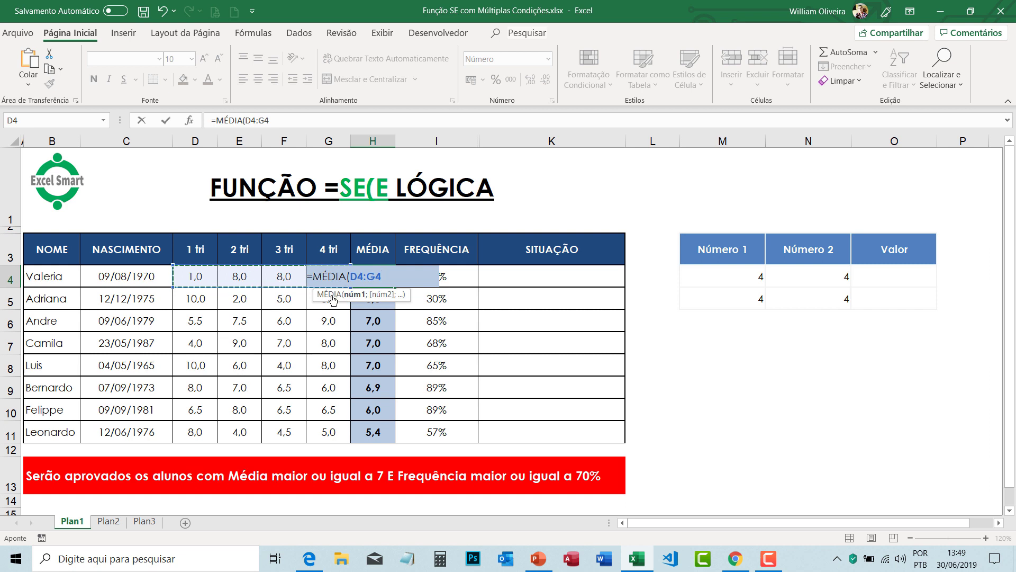
key("Return")
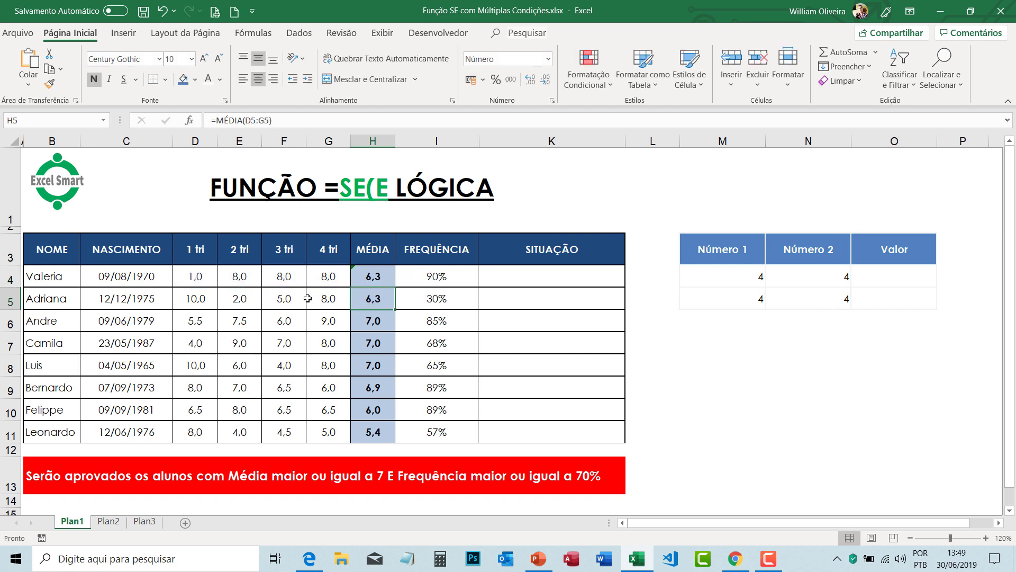
- Try updating the H4 average formula to include the adjacent cells, and undo that change
left_click(358, 281)
left_click(339, 272)
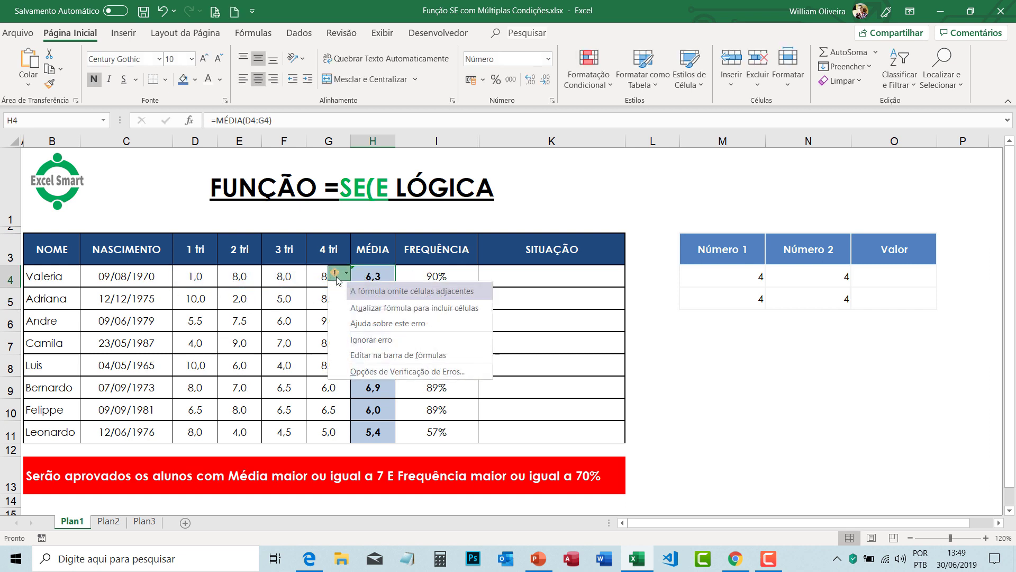
left_click(395, 308)
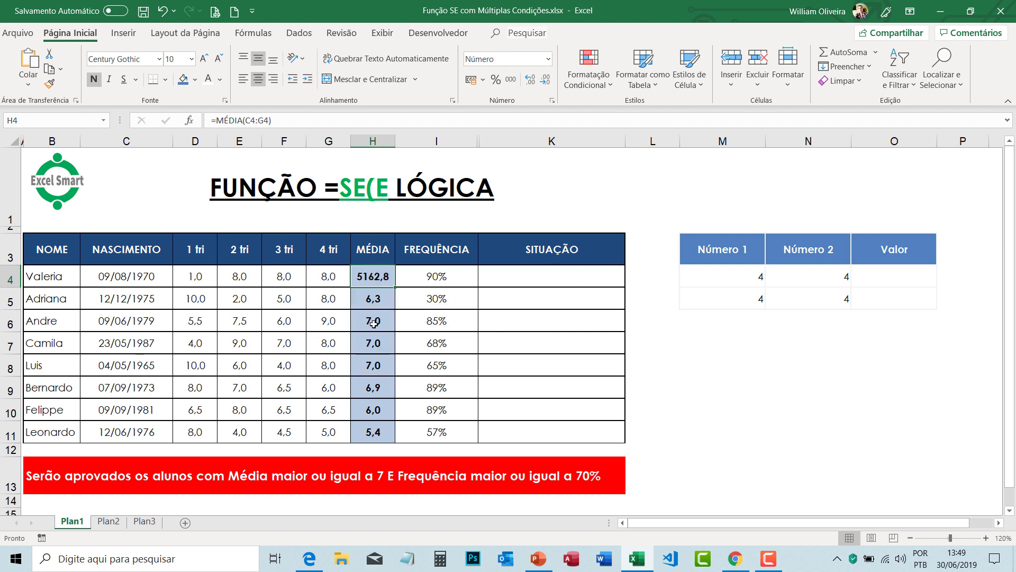
key("ctrl+z")
left_click(373, 321)
left_click(379, 303)
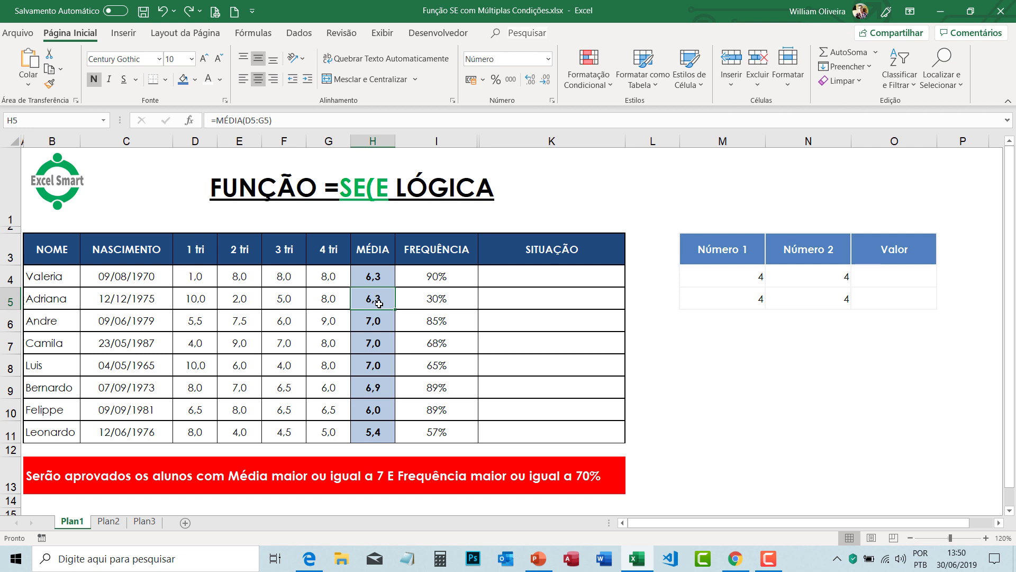
left_click(902, 275)
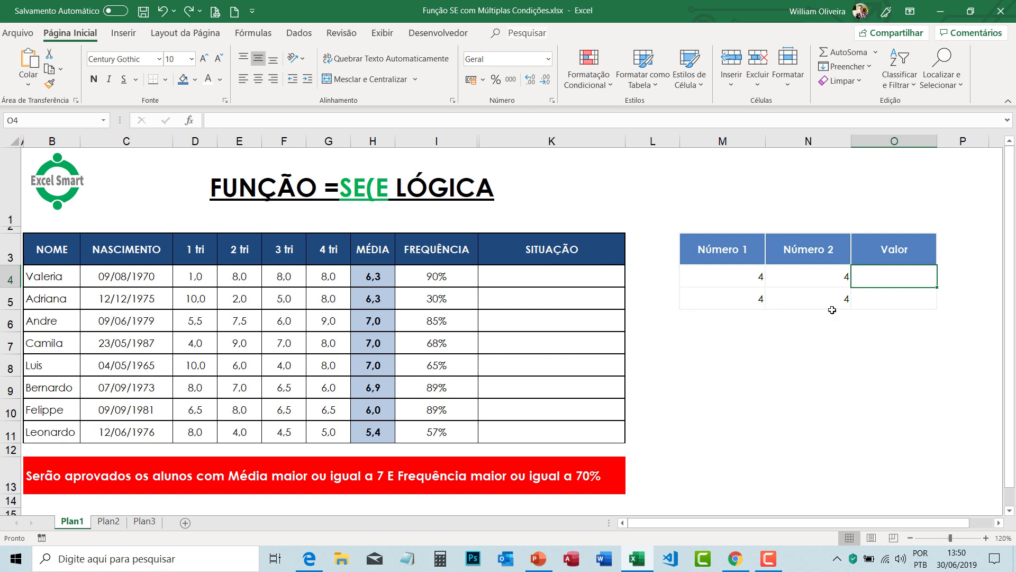
left_click(889, 294)
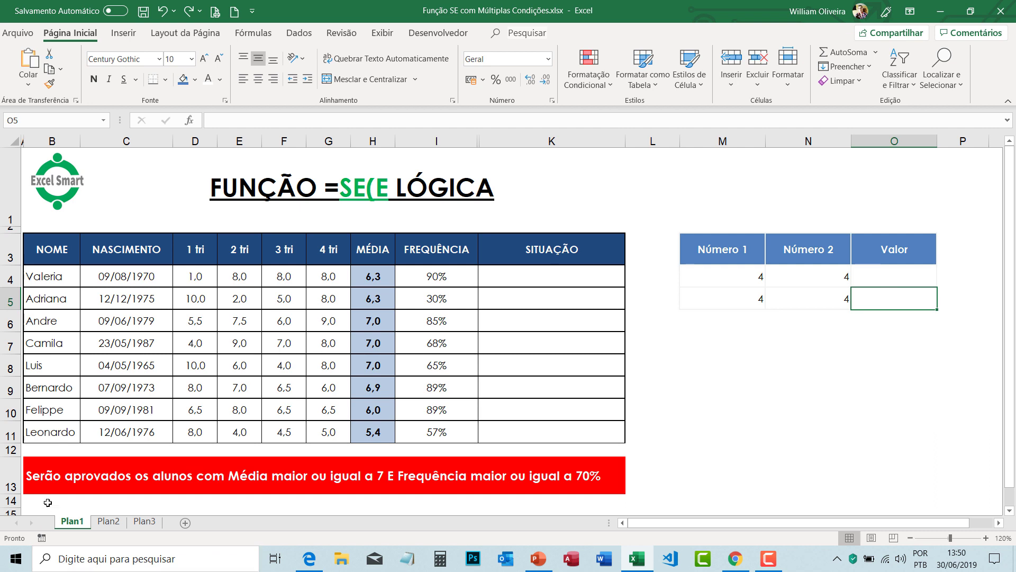
left_click(44, 472)
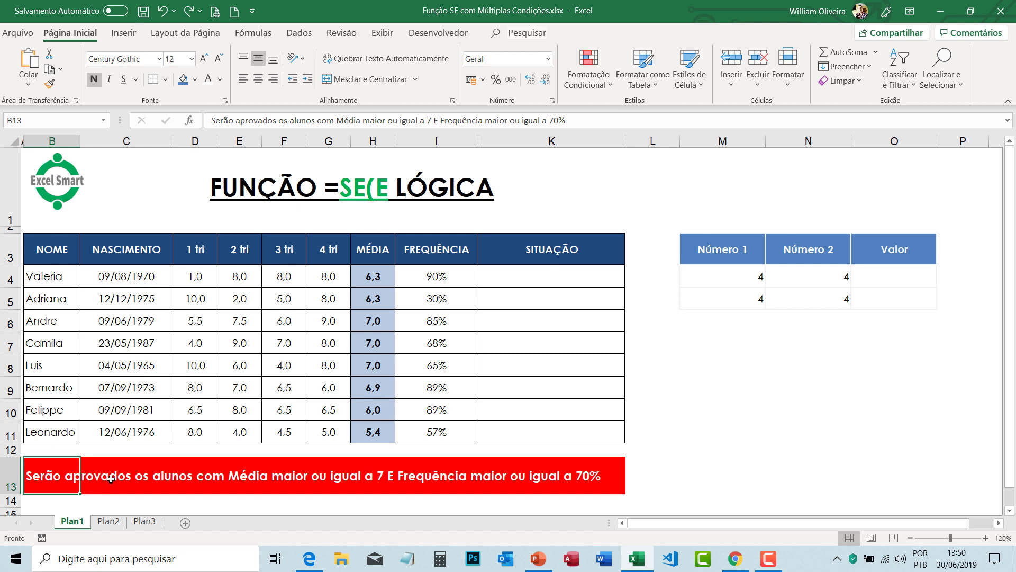
left_click(81, 470)
- Begin an E function in cell O4 of the Valor column, with M4 starting its first logical test
left_click(876, 279)
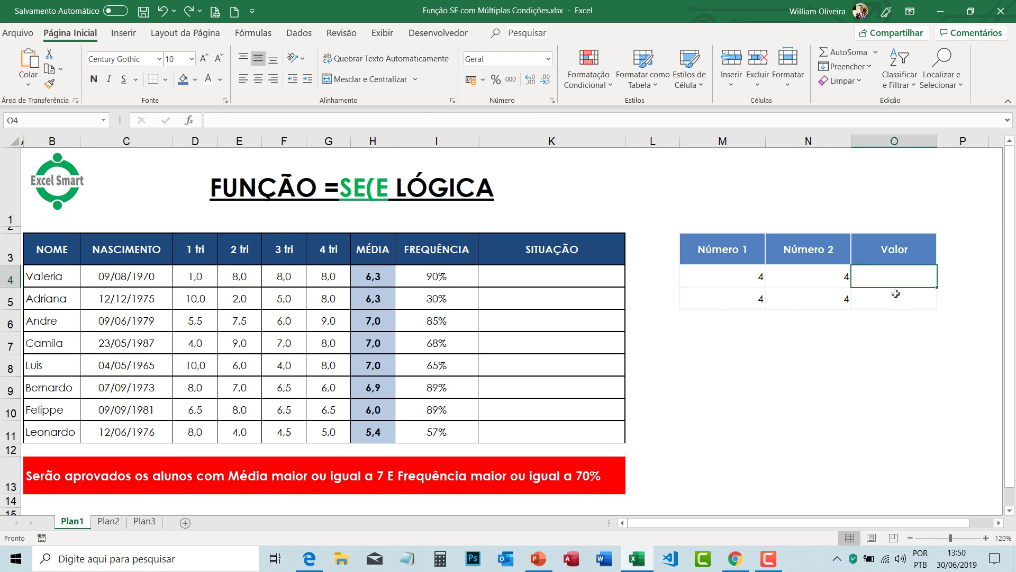
type("=")
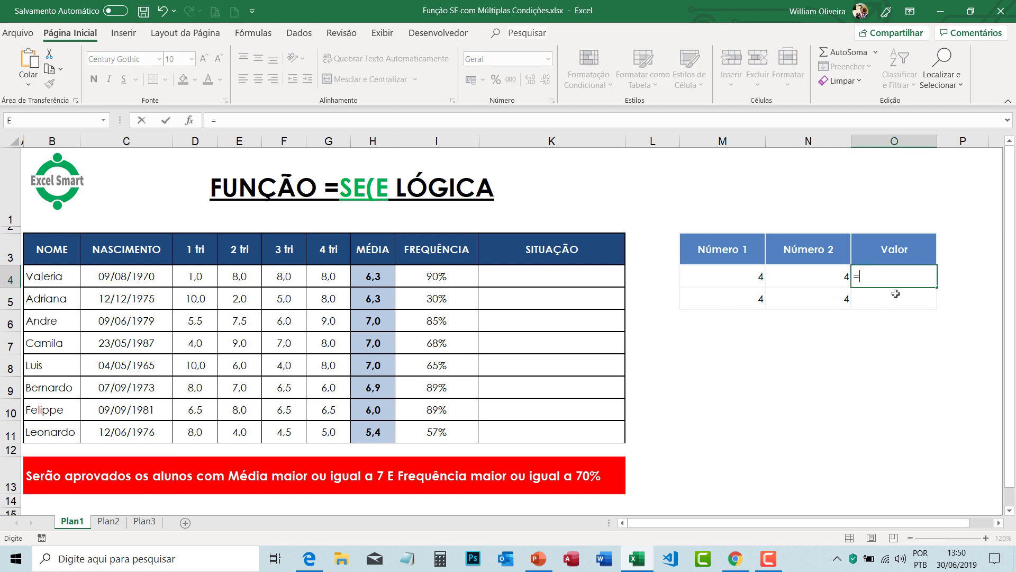
type("E(")
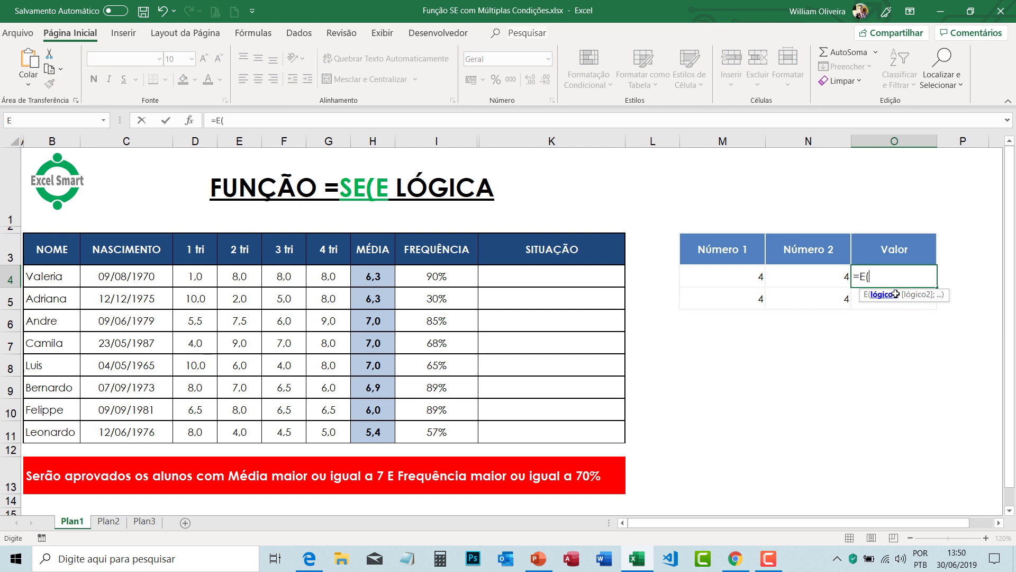
left_click(750, 271)
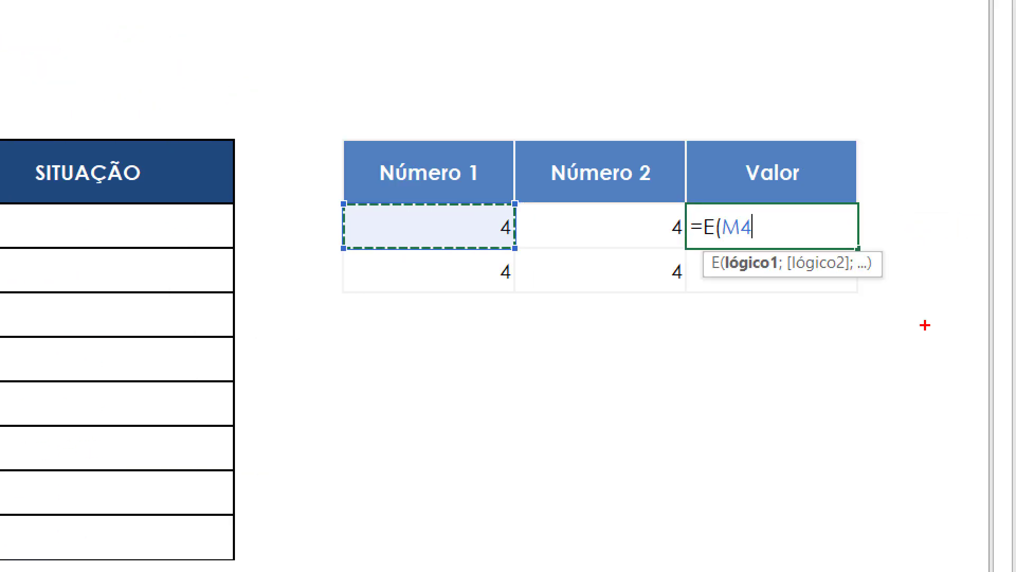
left_click_drag(698, 245, 807, 285)
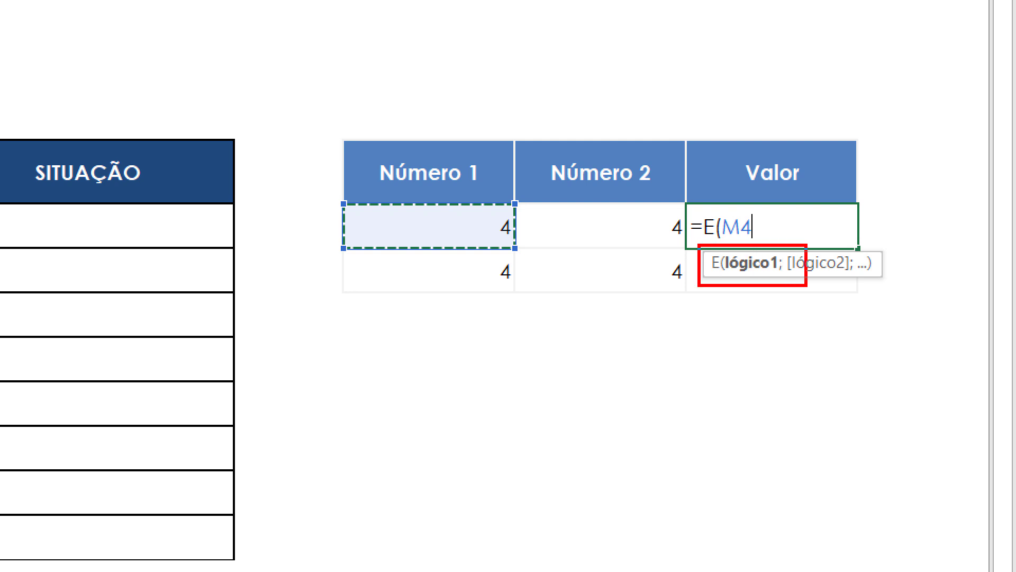
left_click_drag(329, 192, 534, 252)
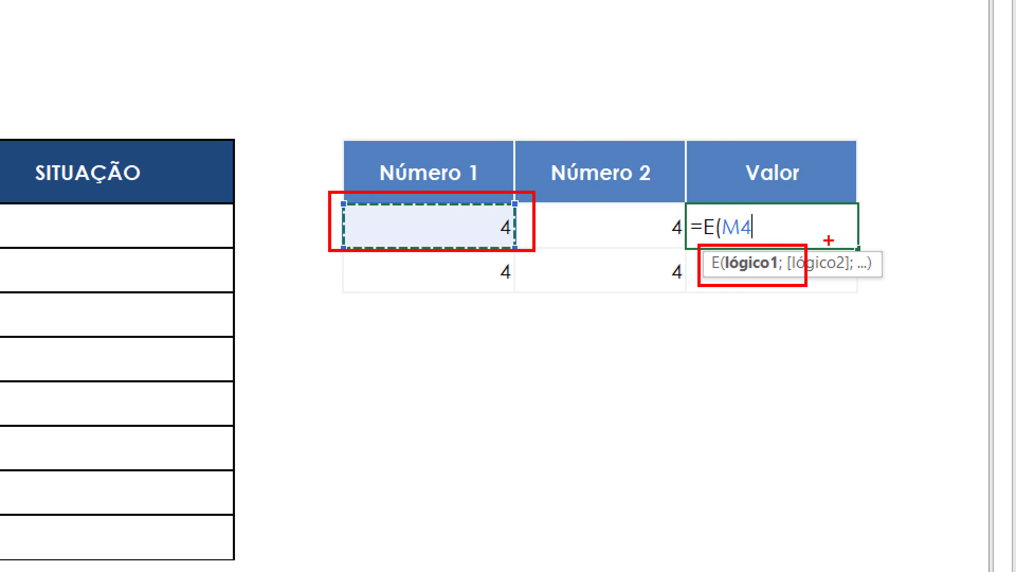
left_click_drag(797, 269, 859, 280)
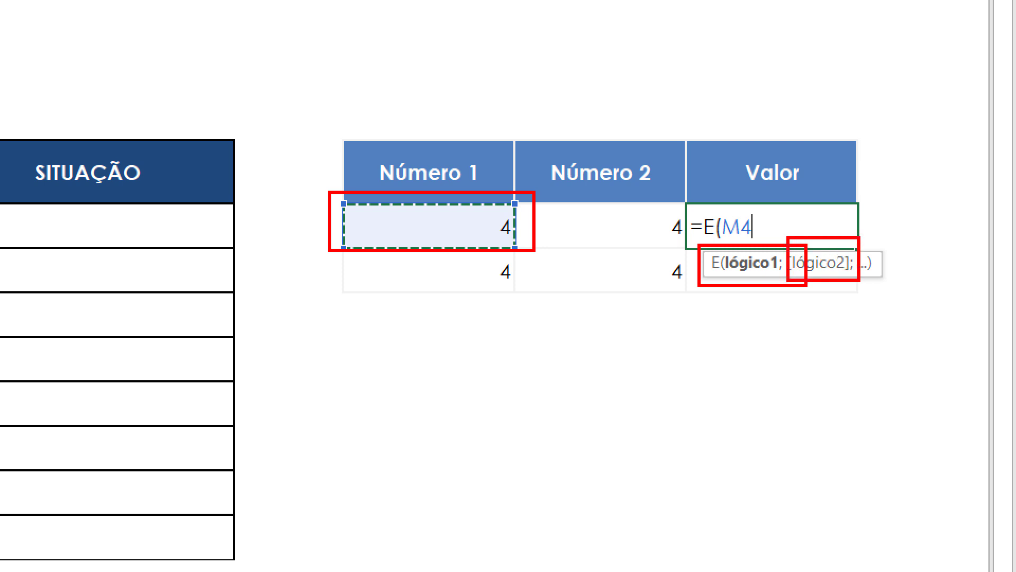
mouse_move(506, 186)
left_mouse_down()
mouse_move(523, 231)
mouse_move(646, 265)
mouse_move(694, 261)
left_mouse_up()
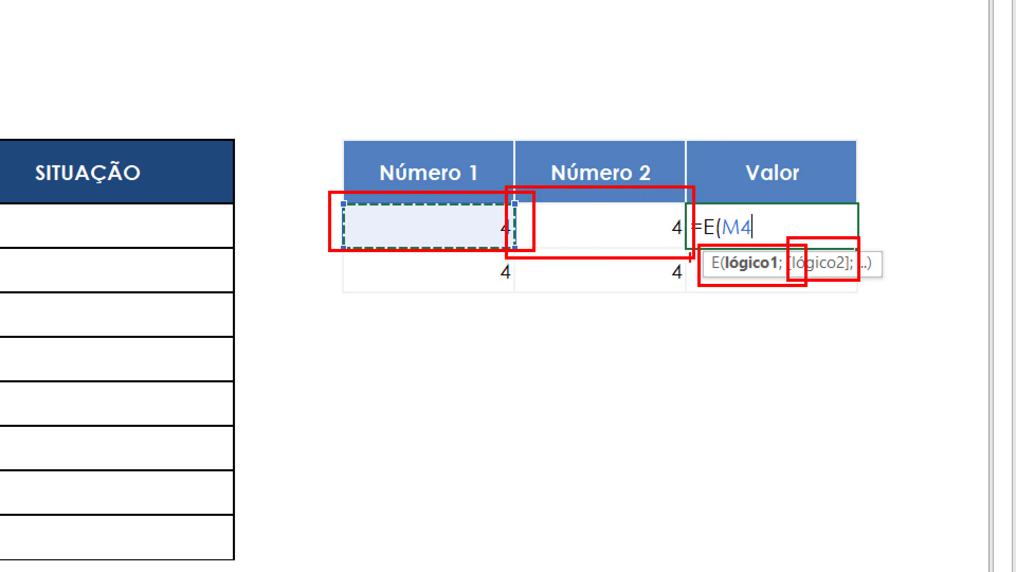
key("Escape")
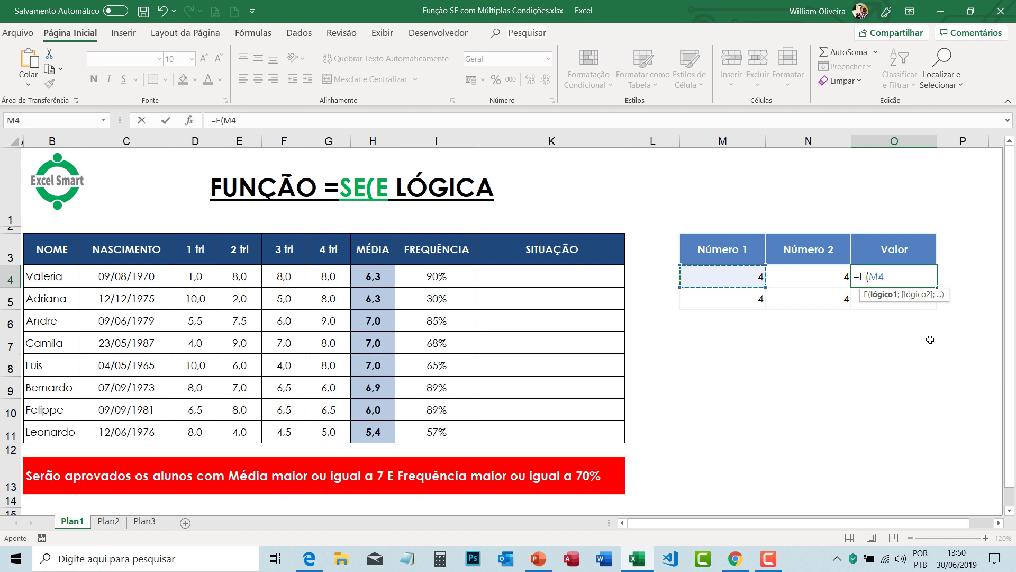
- Complete the O4 formula as =E(M4*N4=16;M4-N4=0)
type("*")
left_click(800, 275)
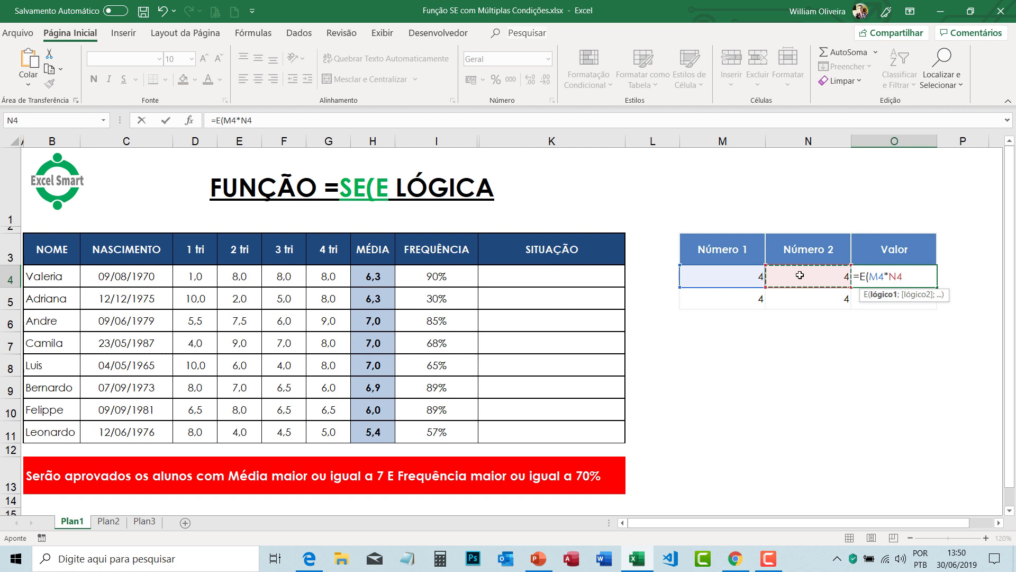
type("=16;")
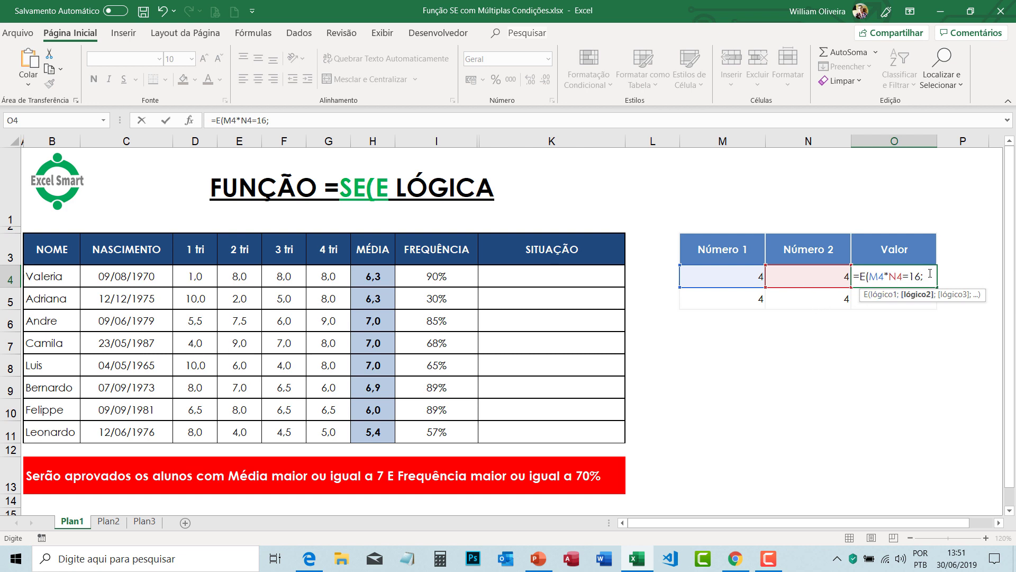
left_click(737, 279)
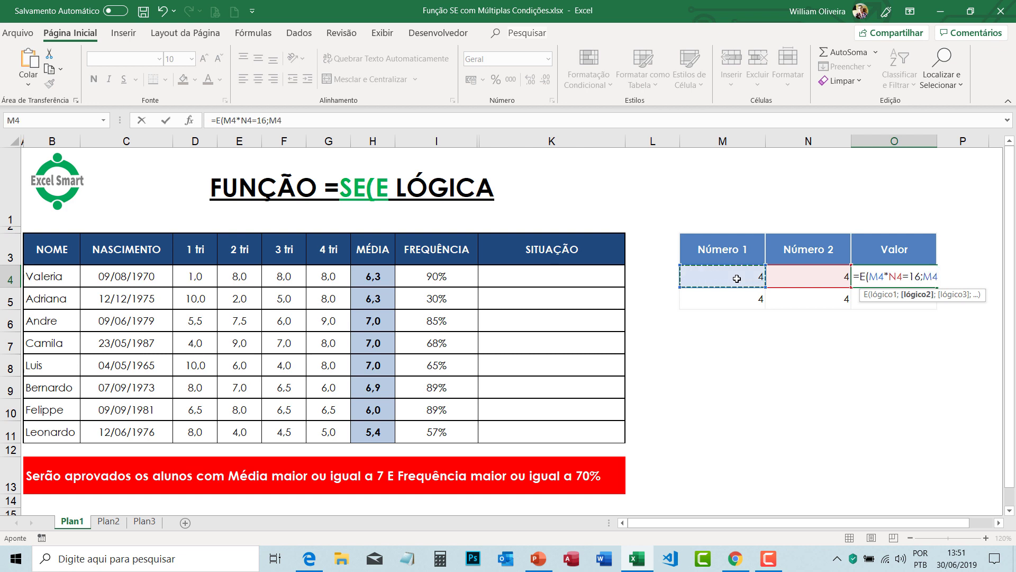
type("-")
left_click(798, 275)
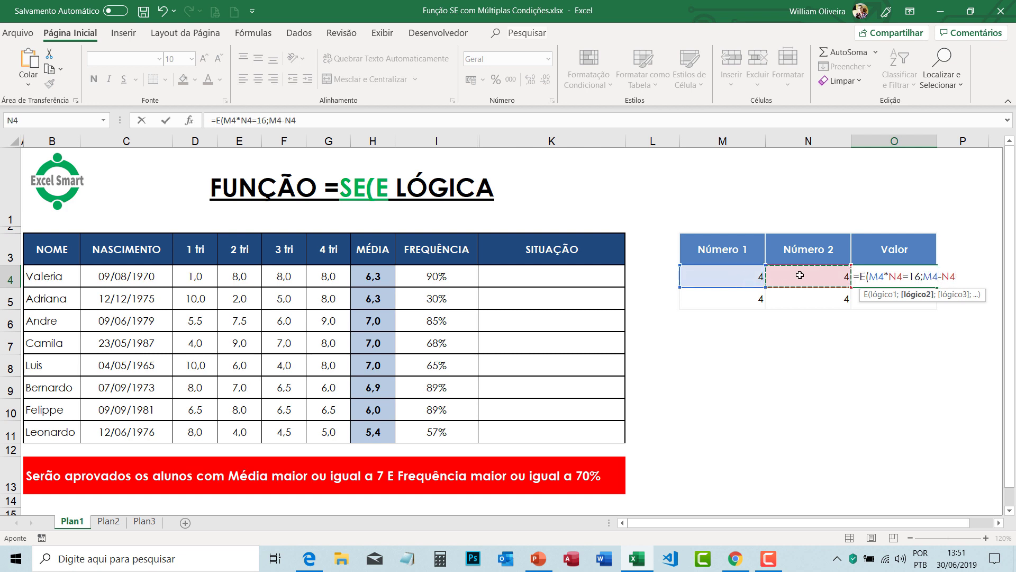
type("=")
type("0)")
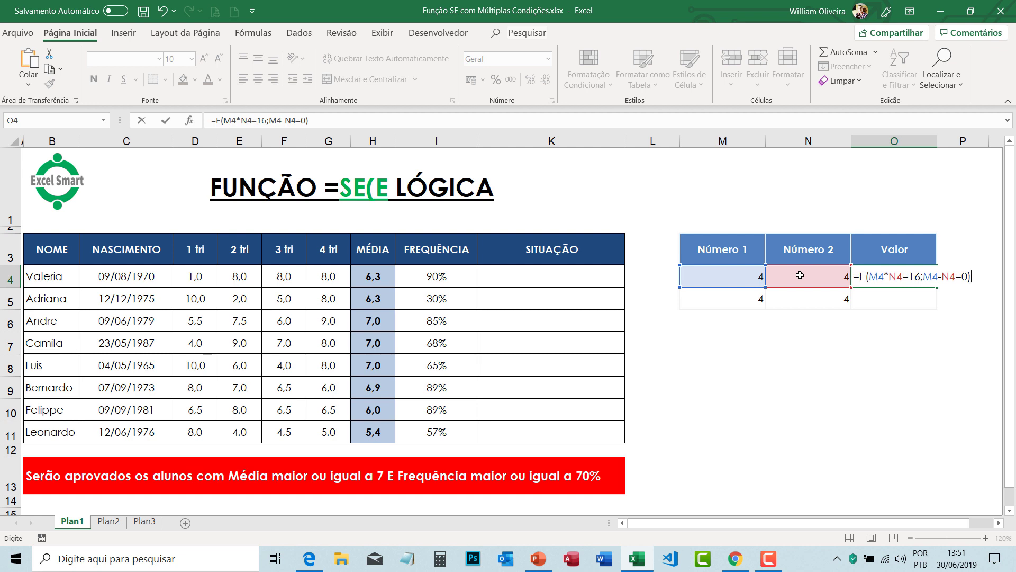
key("Return")
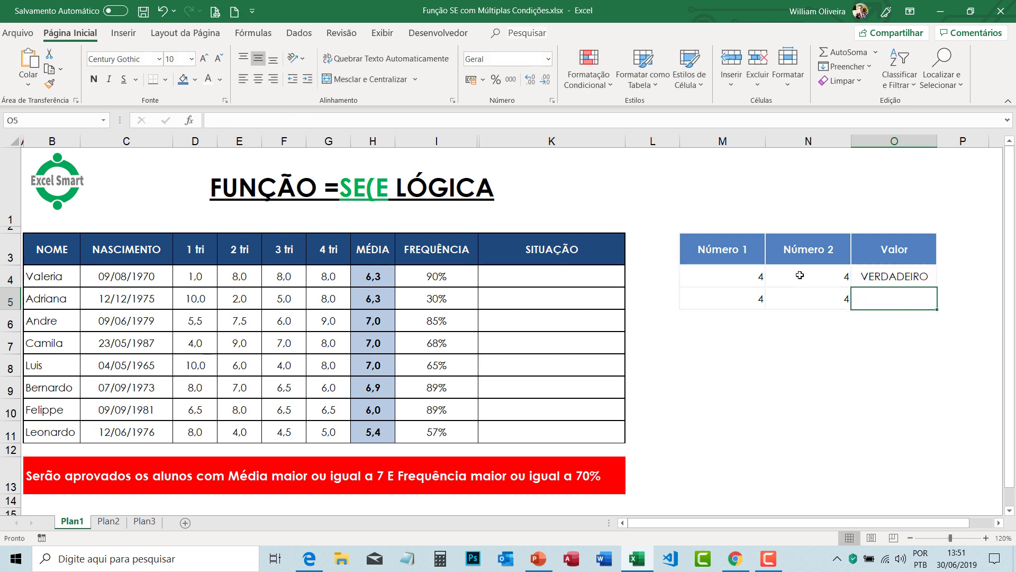
- Review the E formula in O4 and its source numbers in M4 and N4
double_click(871, 276)
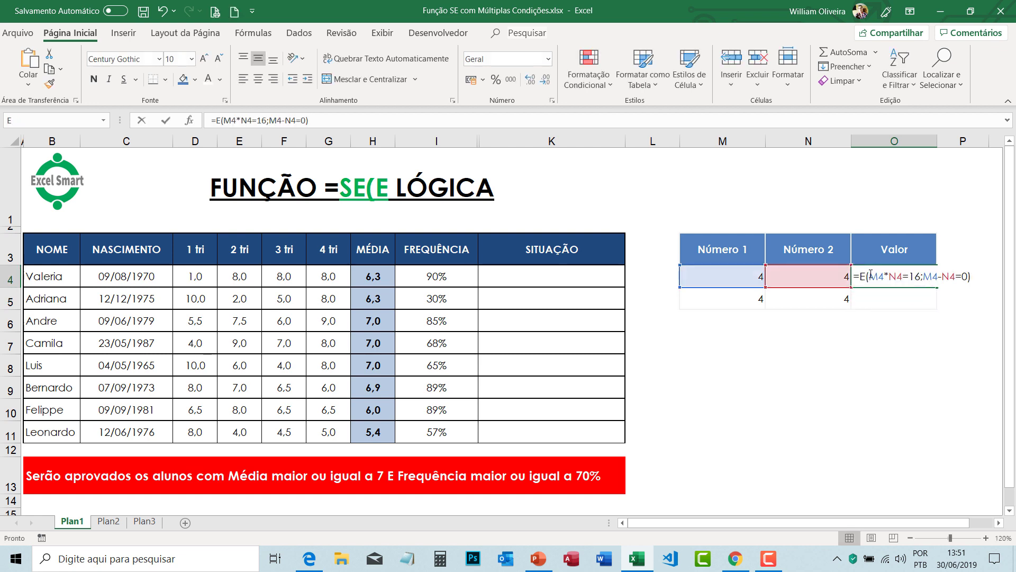
key("Return")
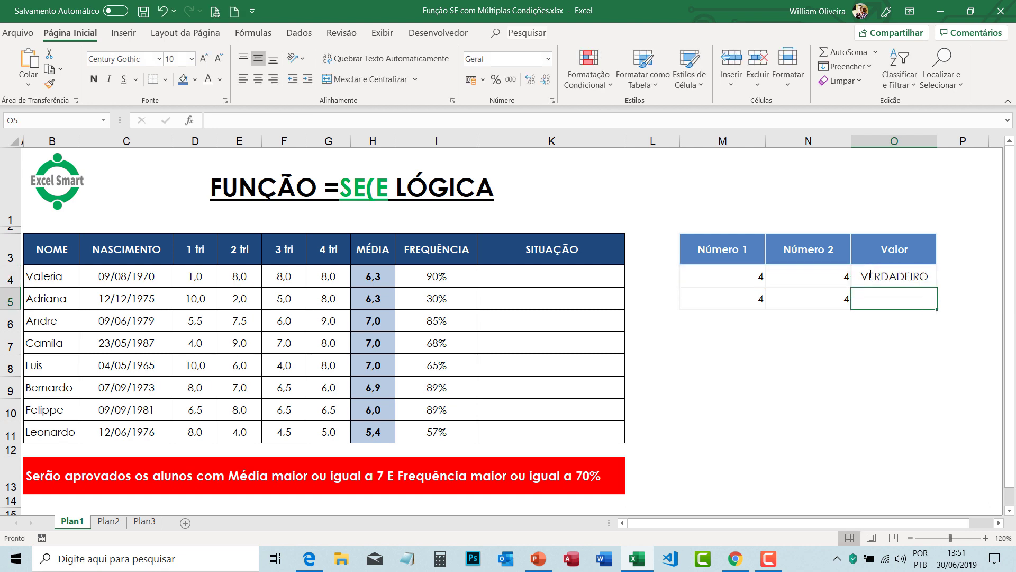
left_click_drag(747, 272, 812, 274)
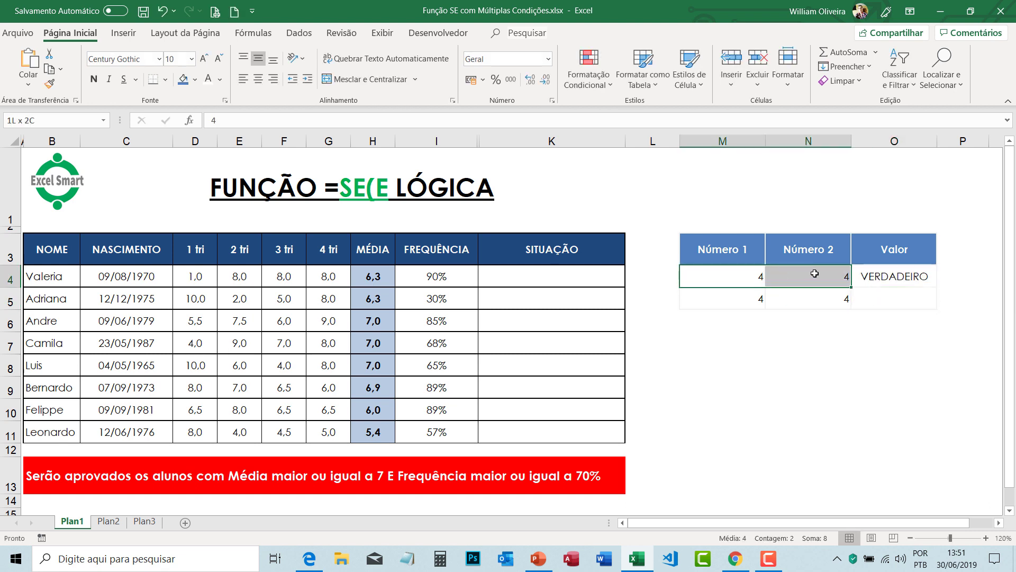
left_click(757, 277)
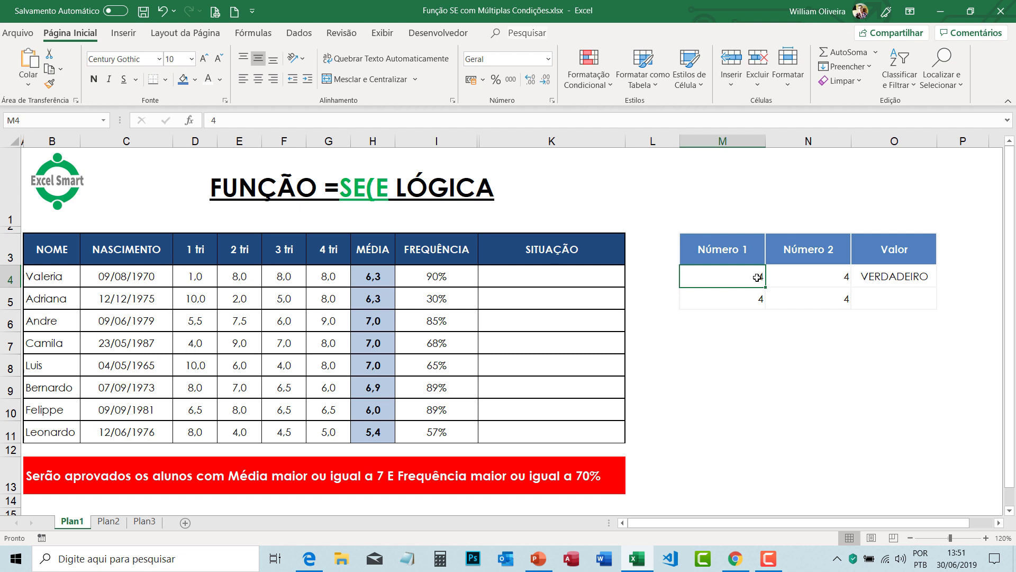
- Compare the numbers in M4 and N4 with the logical result in O4
left_click(803, 276)
left_click_drag(756, 282, 819, 287)
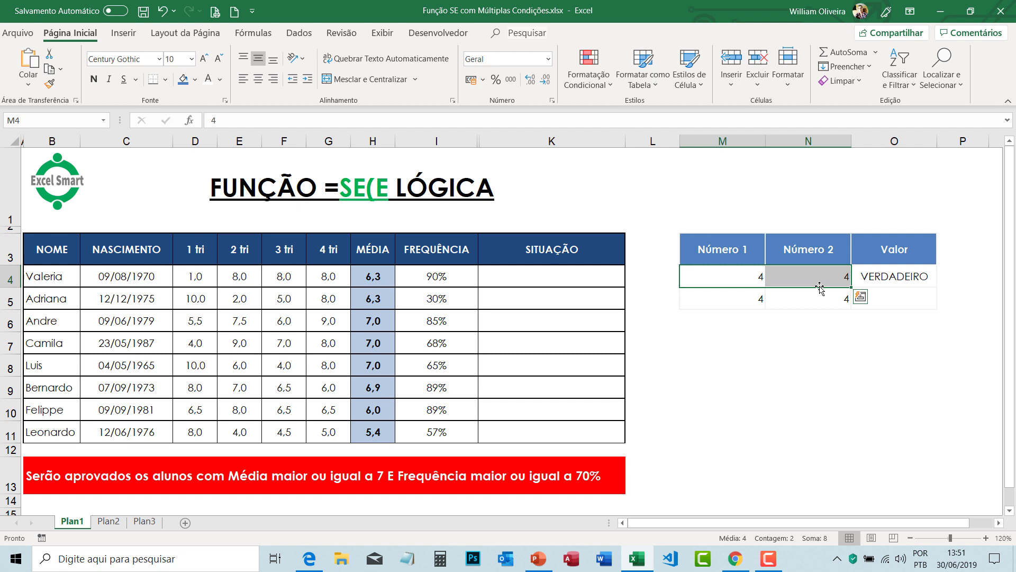
left_click(916, 276)
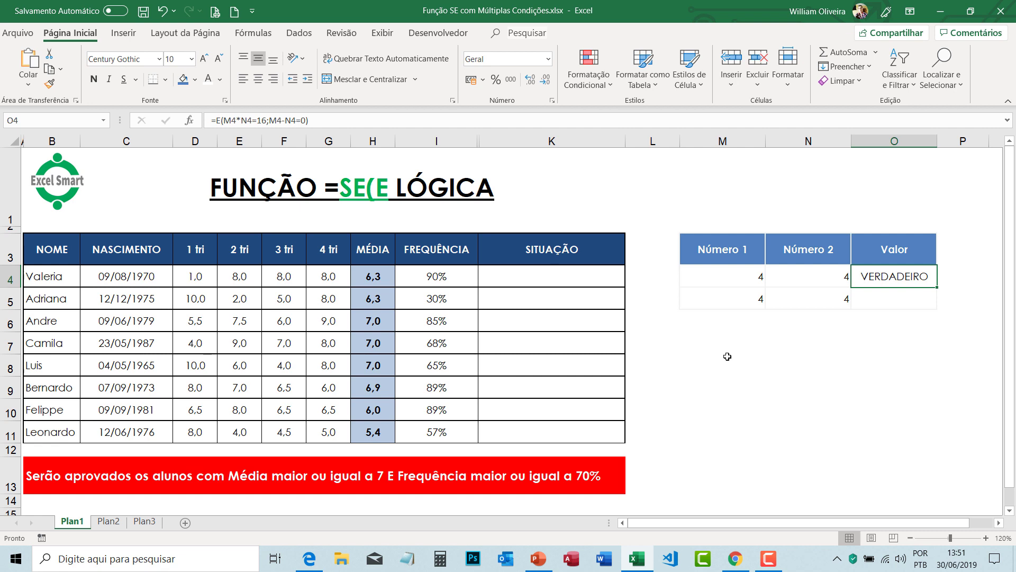
- Begin an E function in cell O5, with M5+N5=7 as its first logical test
key("Down")
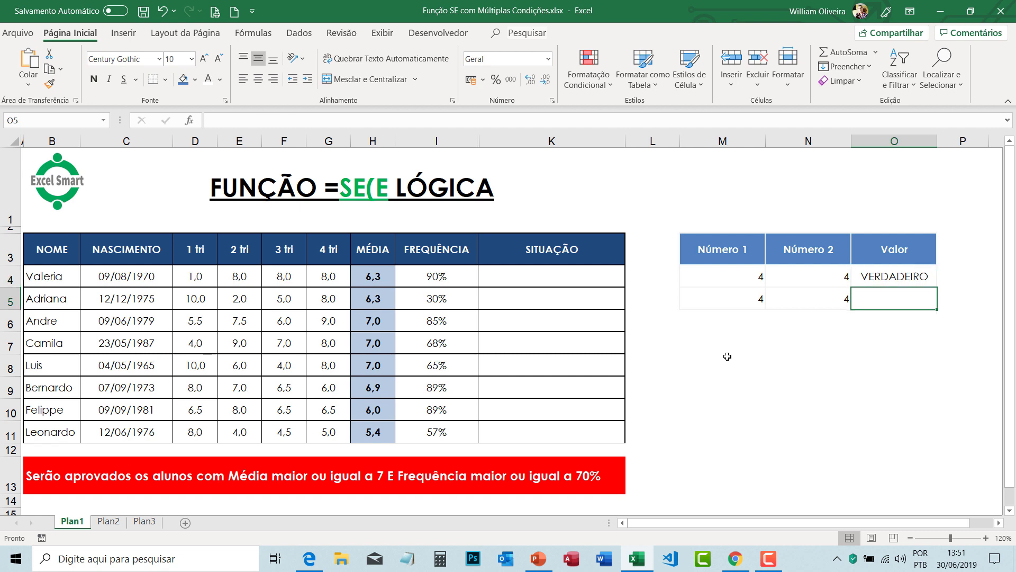
type("=")
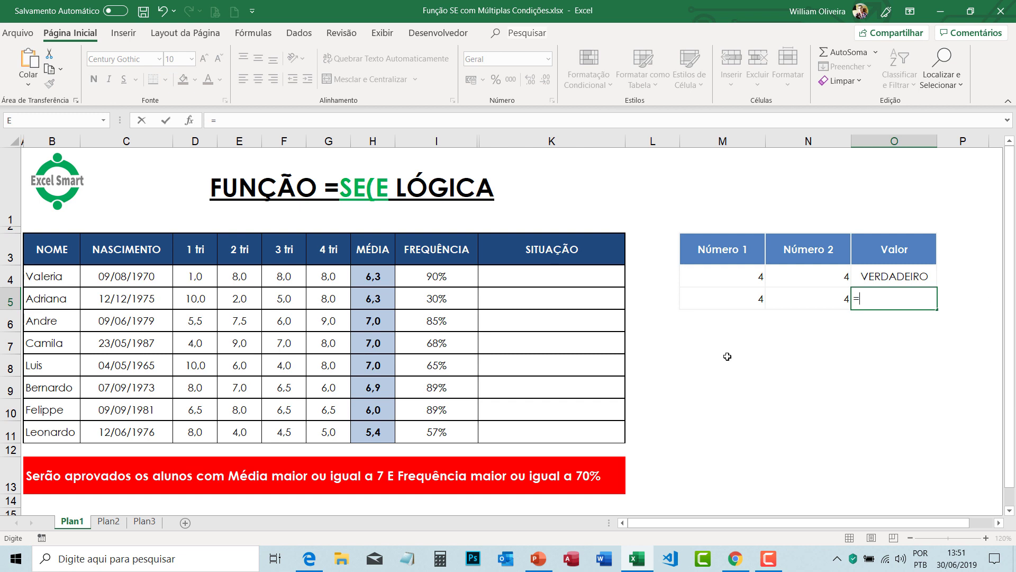
type("E")
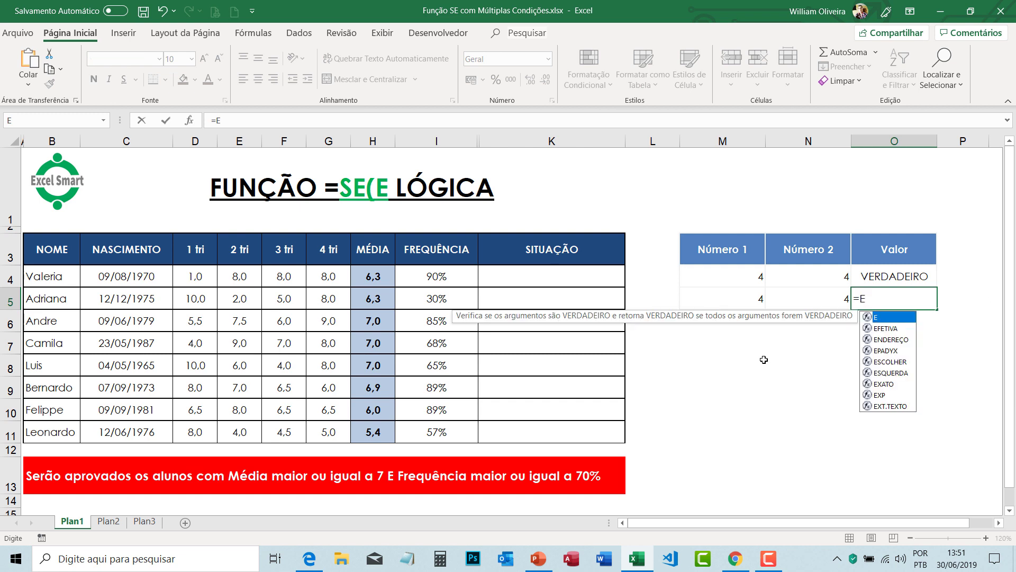
type("(")
left_click(756, 303)
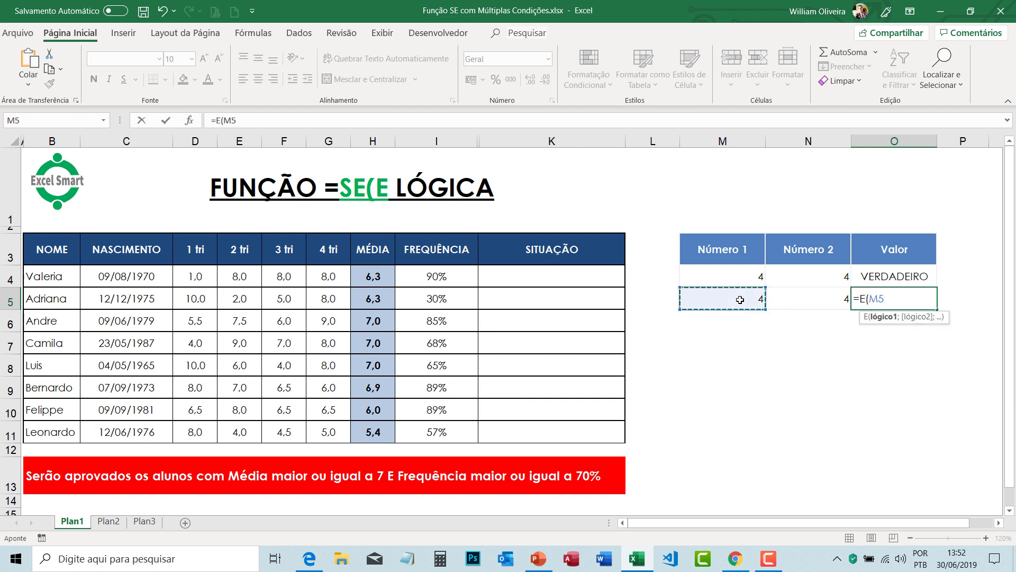
type("+")
left_click(818, 293)
type("=7")
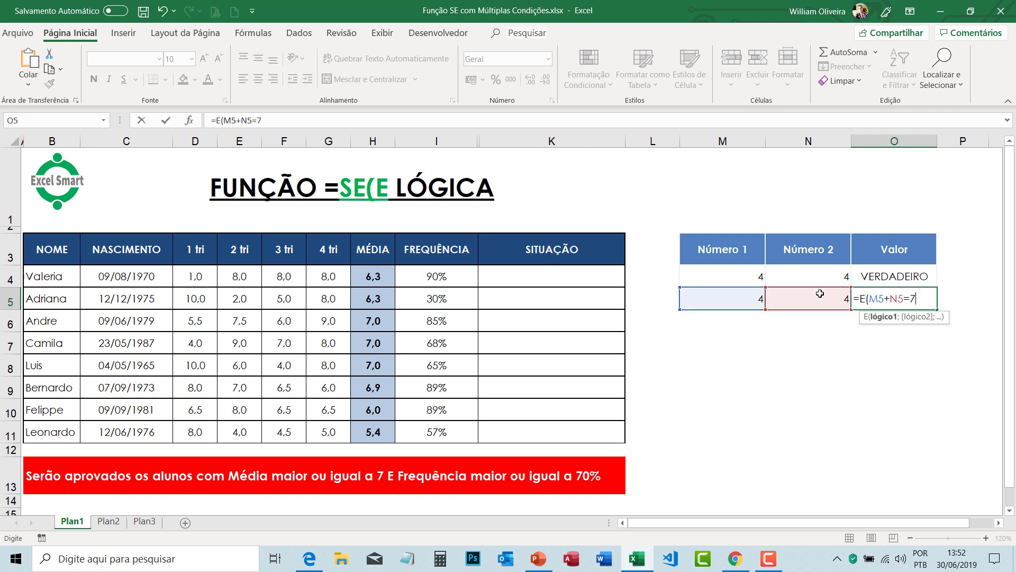
- Add M5/N5=1 as the second test, completing O5 as =E(M5+N5=7;M5/N5=1), and recheck the formula
type(";")
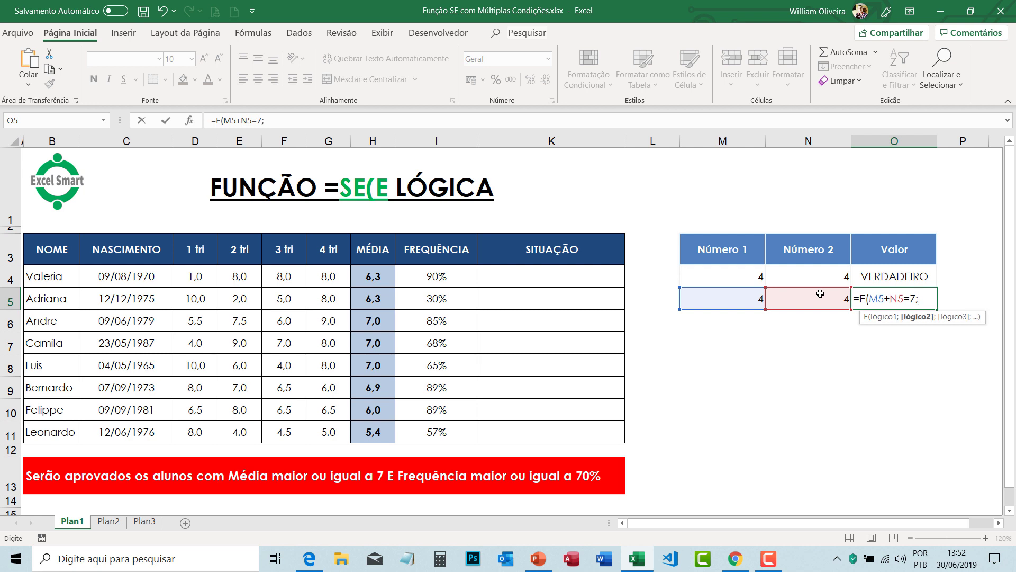
left_click(751, 297)
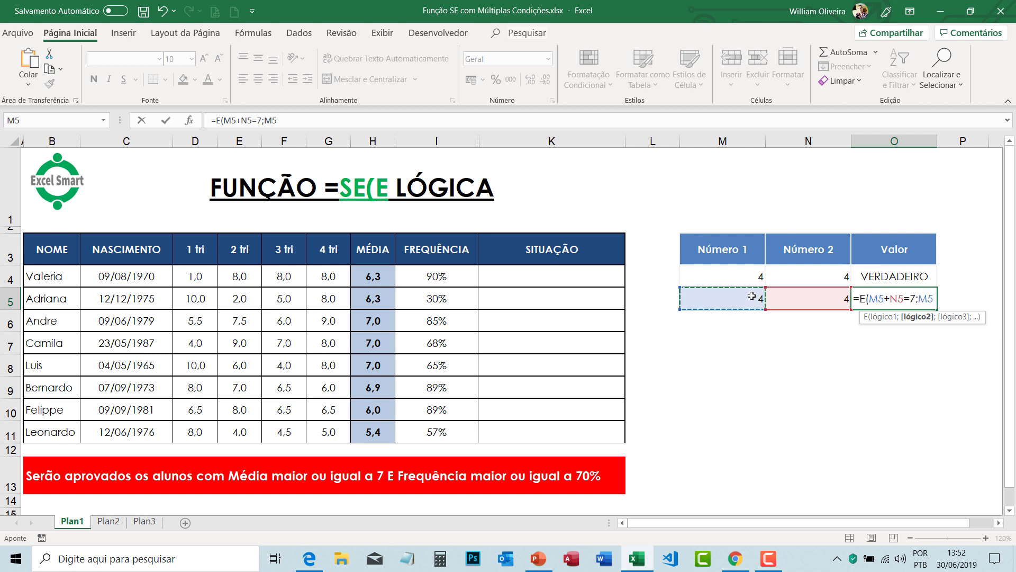
type("/")
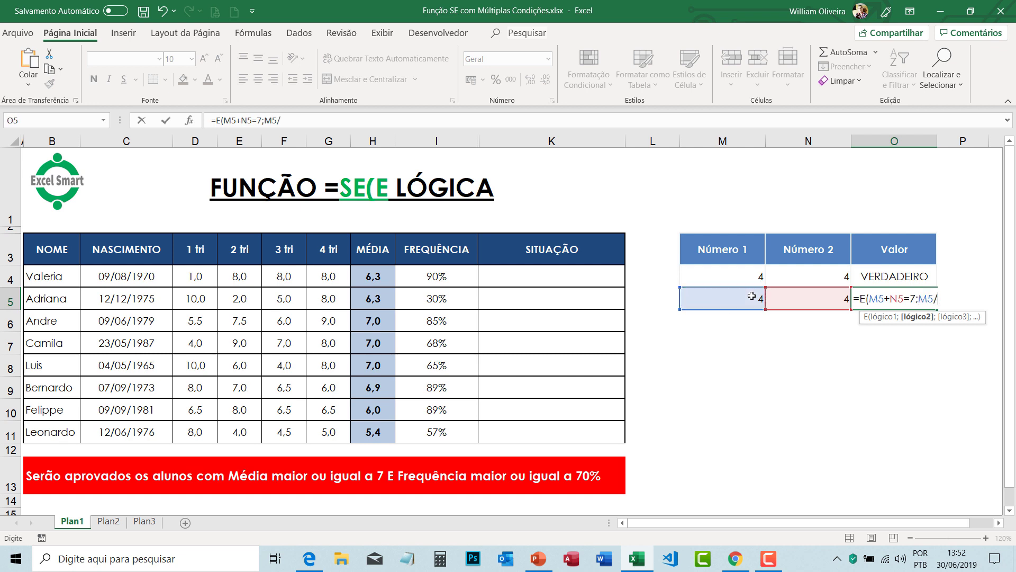
left_click(795, 298)
type("=")
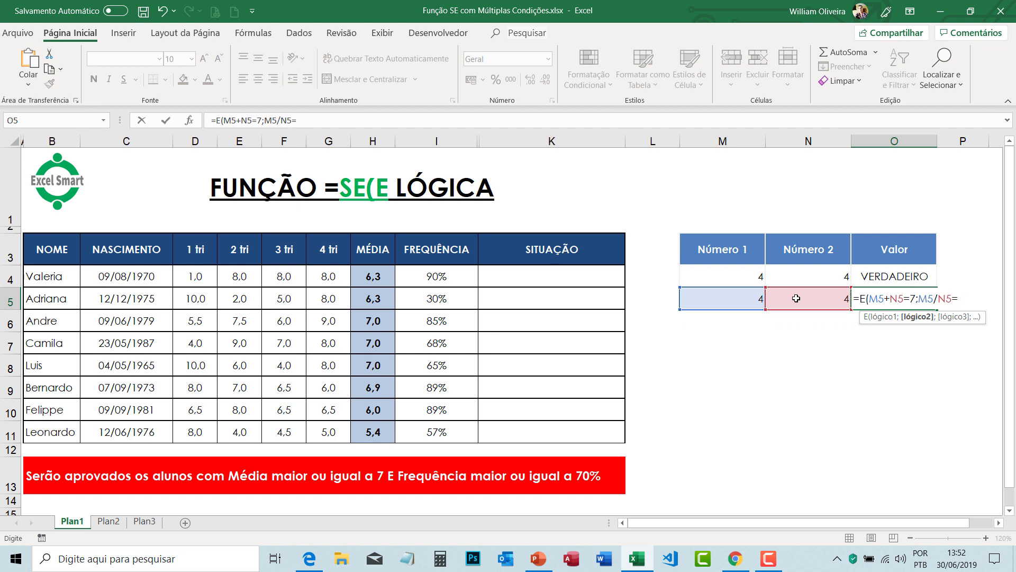
type(")")
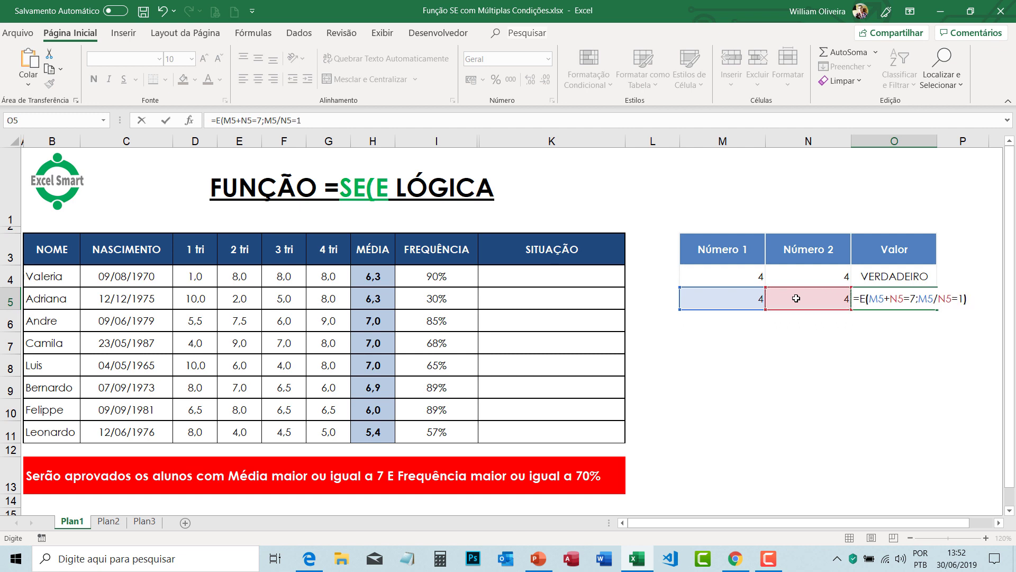
key("Return")
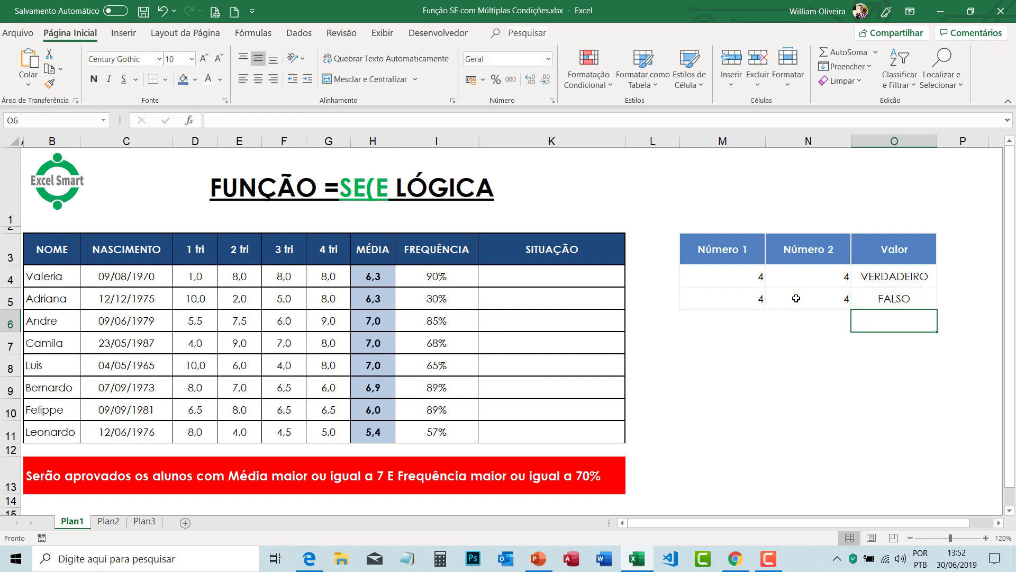
double_click(902, 298)
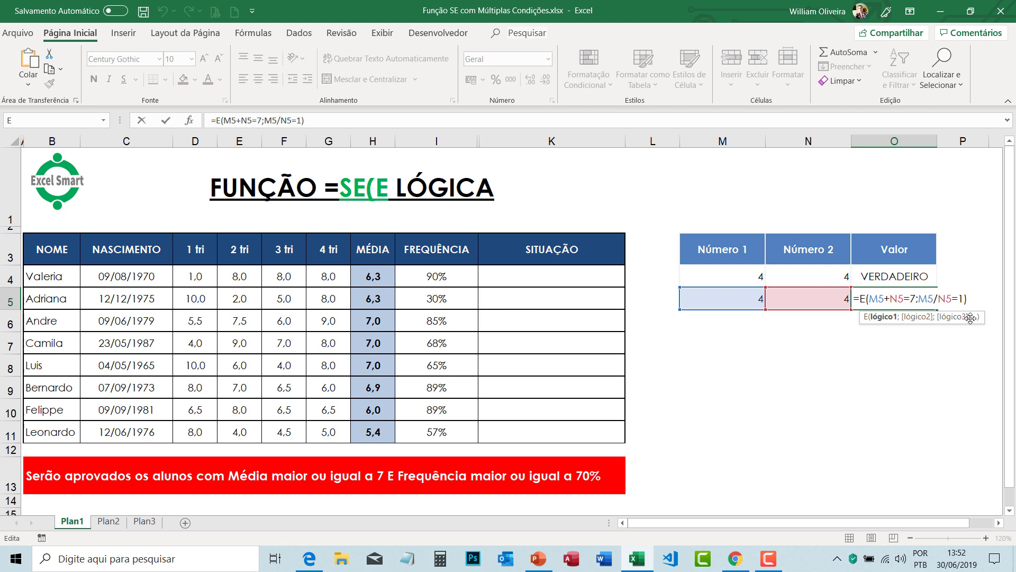
key("Return")
- Switch to the PowerPoint slide and review the E syntax, its limit on logical tests, and the description of the function
left_click(538, 558)
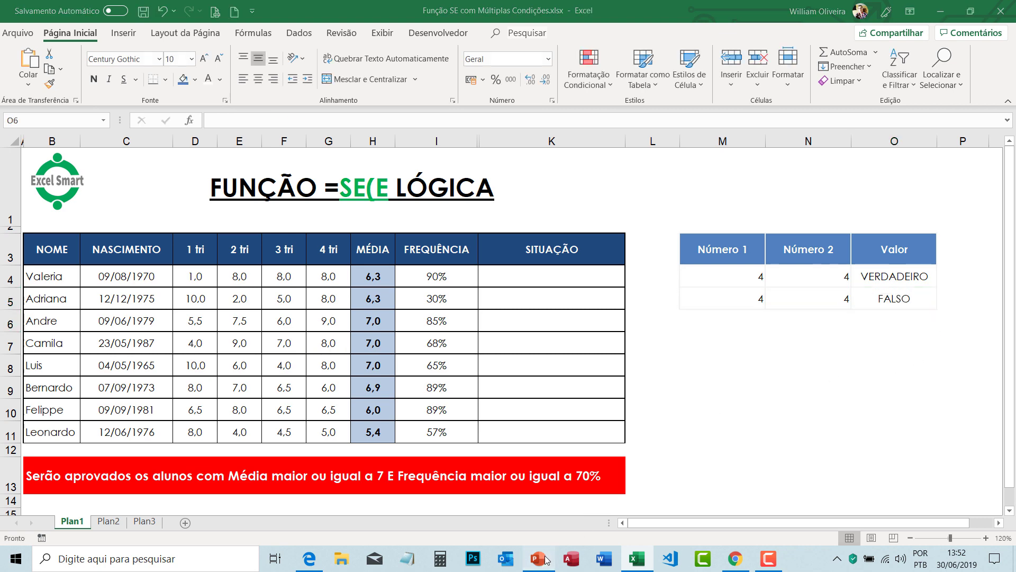
left_click(542, 319)
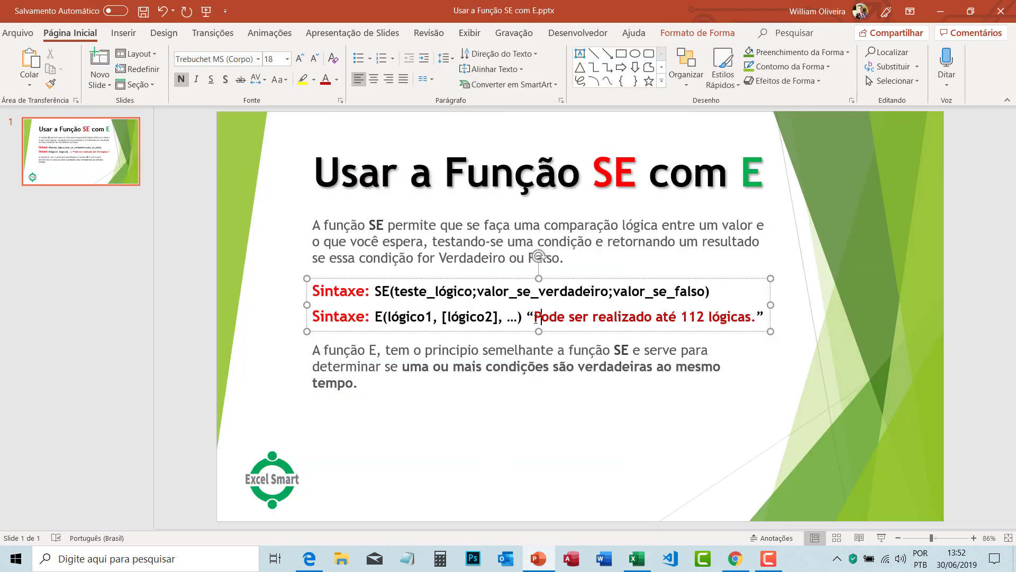
left_click_drag(542, 320, 756, 317)
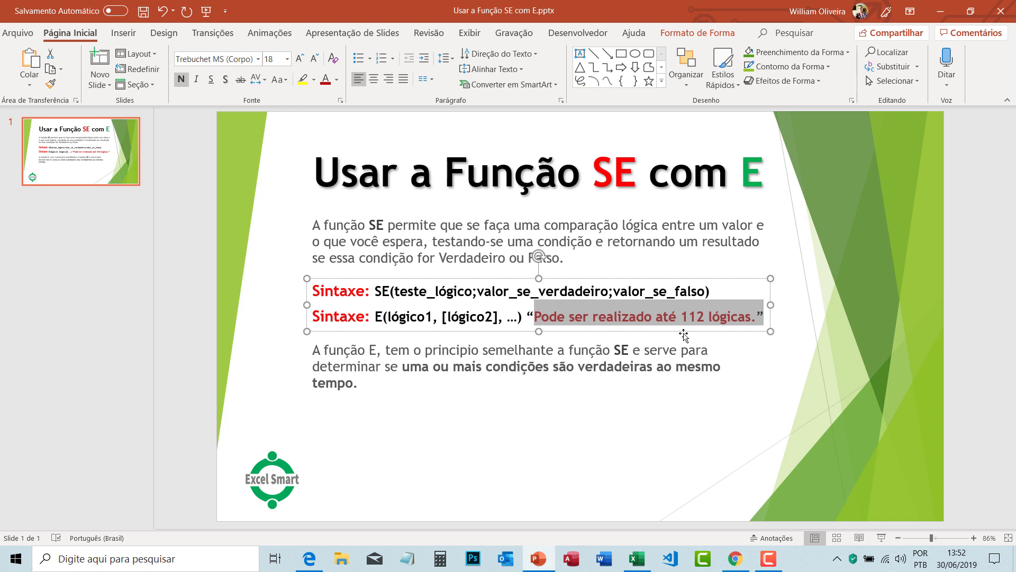
left_click(544, 366)
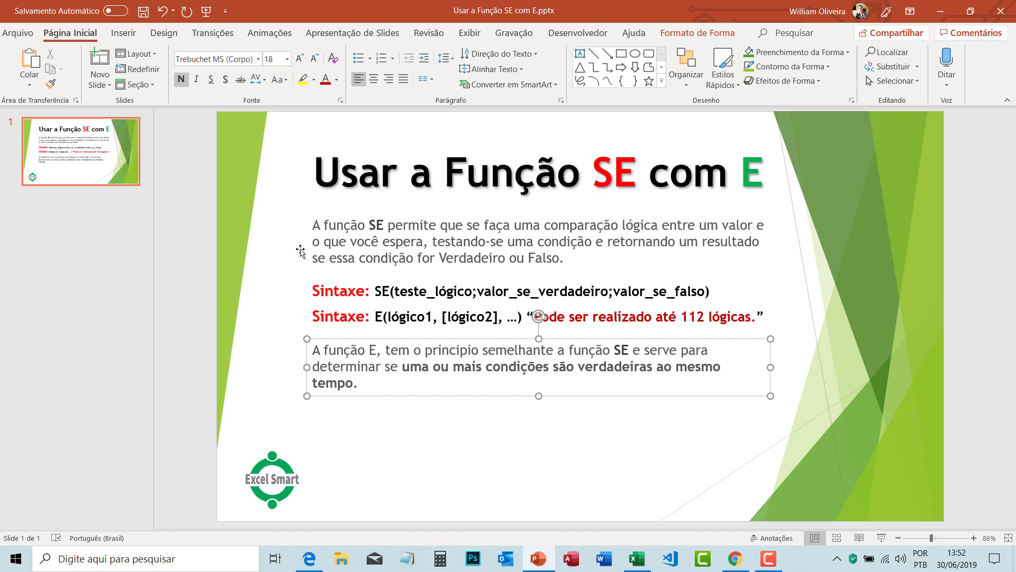
- Return to the Excel workbook and review the approval rule in B13 that applies to the SITUAÇÃO column
left_click(637, 561)
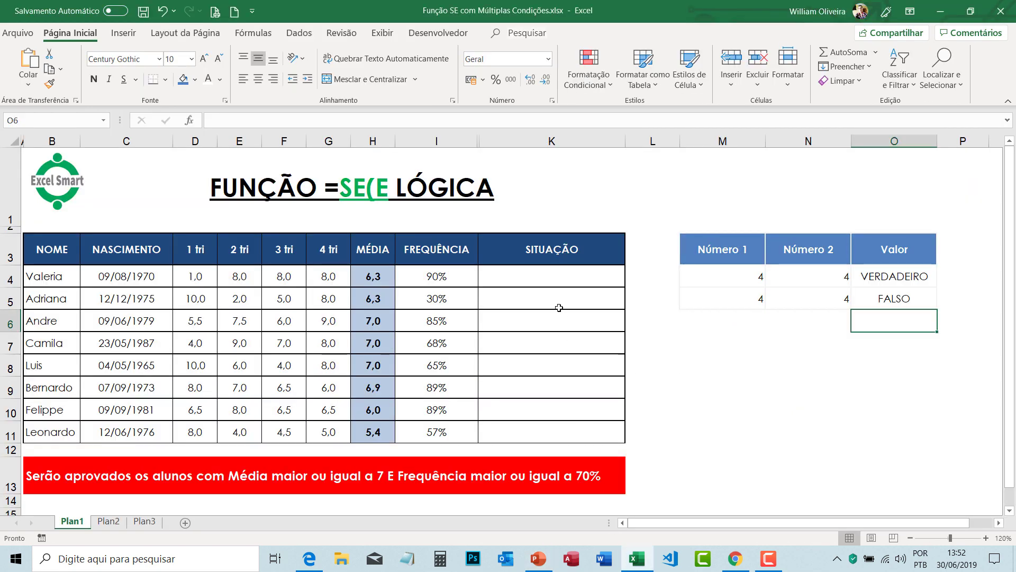
left_click(553, 276)
left_click(552, 299)
left_click(552, 277)
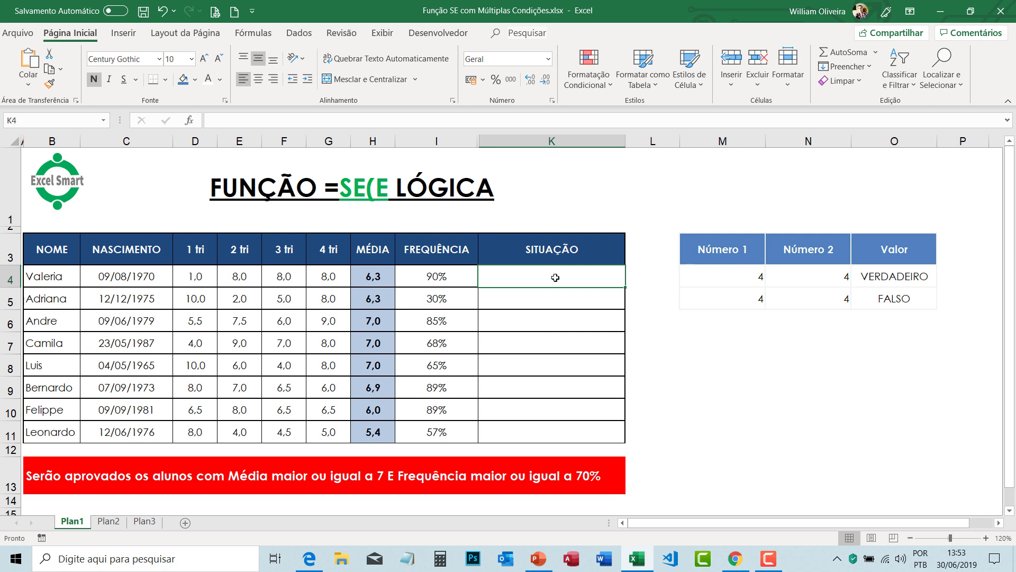
left_click(46, 482)
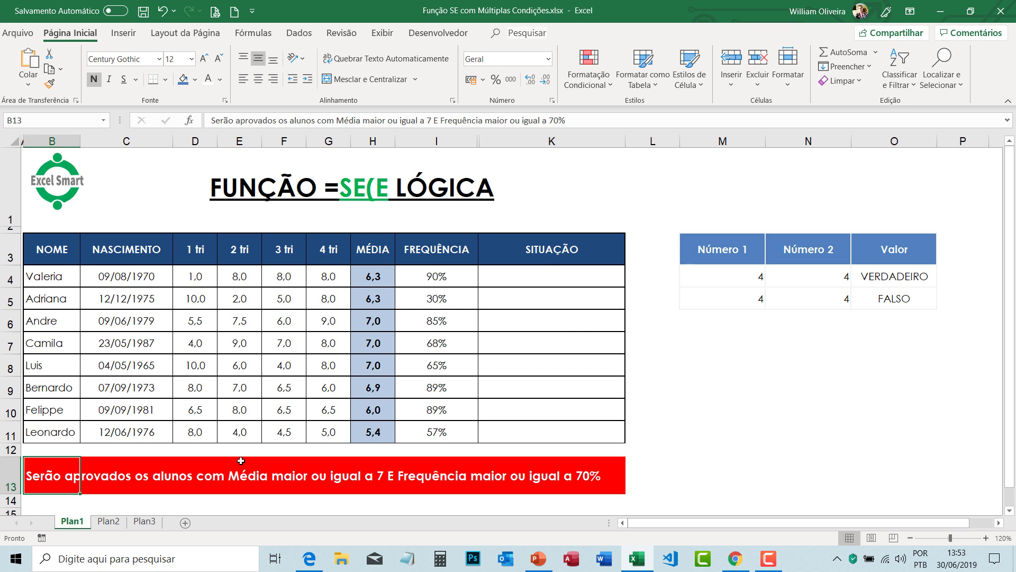
- Narrow the Valor, Número 2 and Número 1 columns of the small example table
left_click(899, 279)
left_click(949, 271)
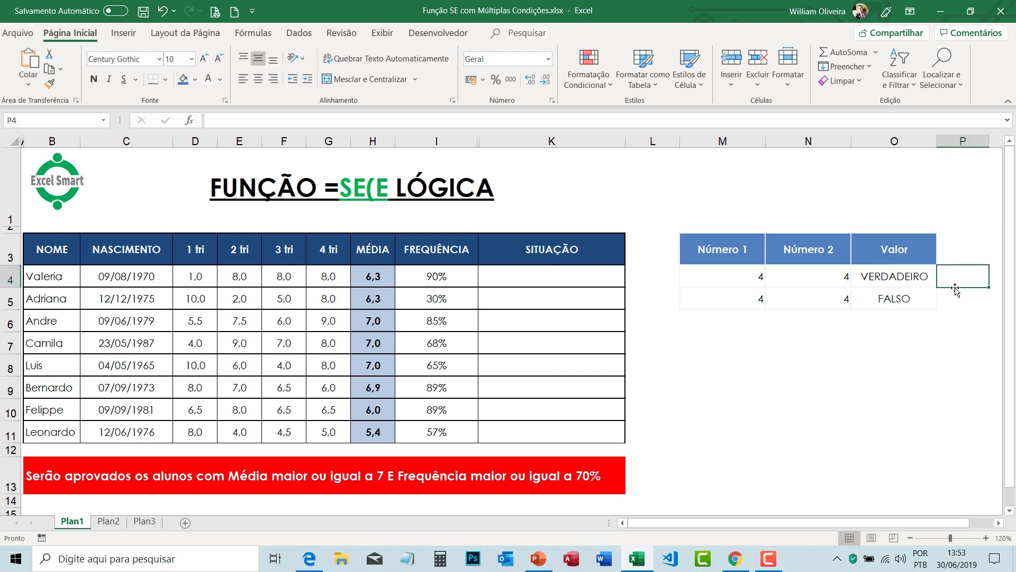
mouse_move(937, 141)
left_mouse_down()
mouse_move(906, 147)
mouse_move(928, 152)
left_mouse_up()
left_click_drag(851, 140, 827, 139)
left_click_drag(765, 141, 749, 142)
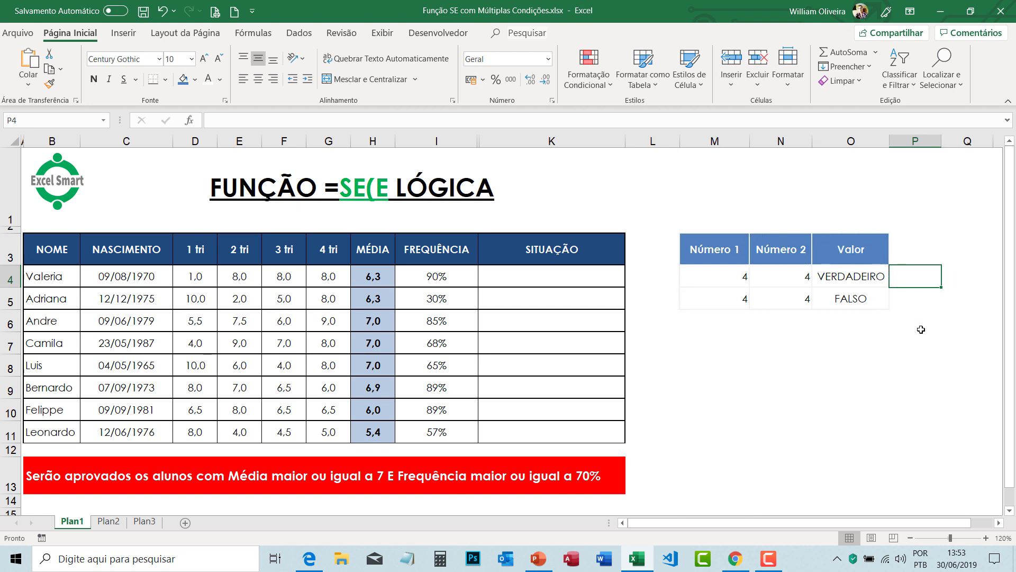
- Enter Aprovado in P4 and Reprovado in P5, beside the VERDADEIRO and FALSO results
type("Aprovado")
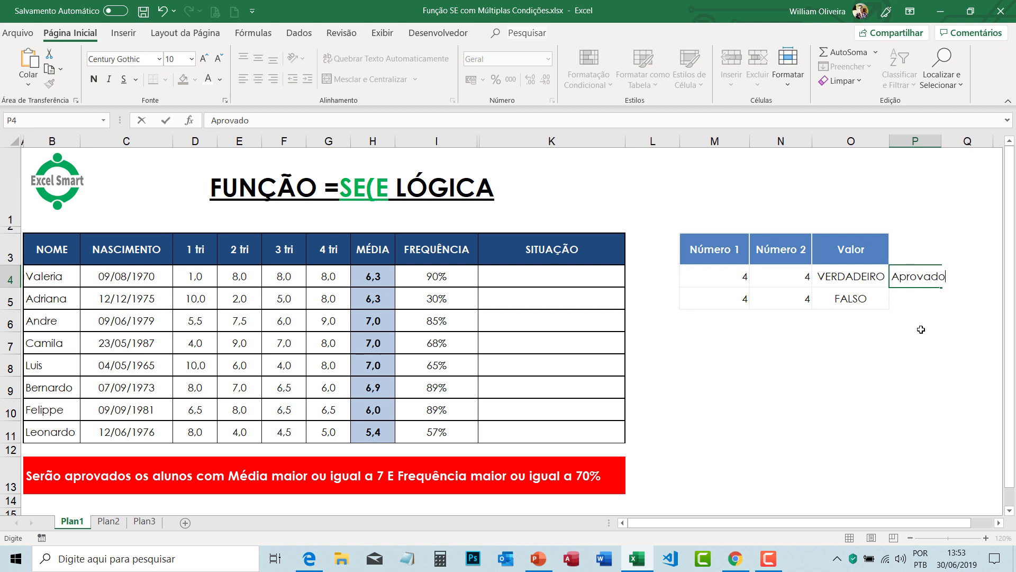
key("Return")
type("R")
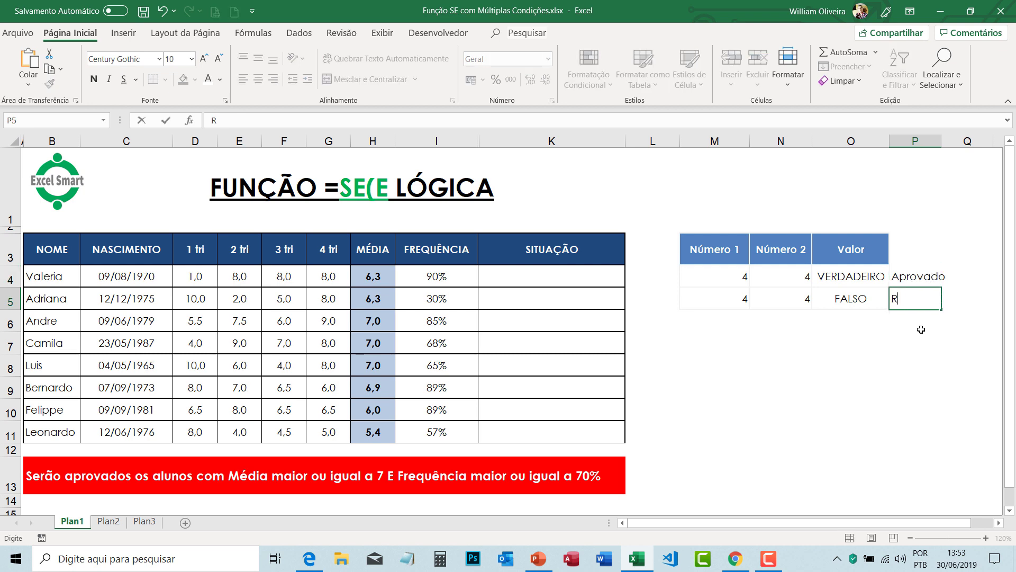
type("eprovado")
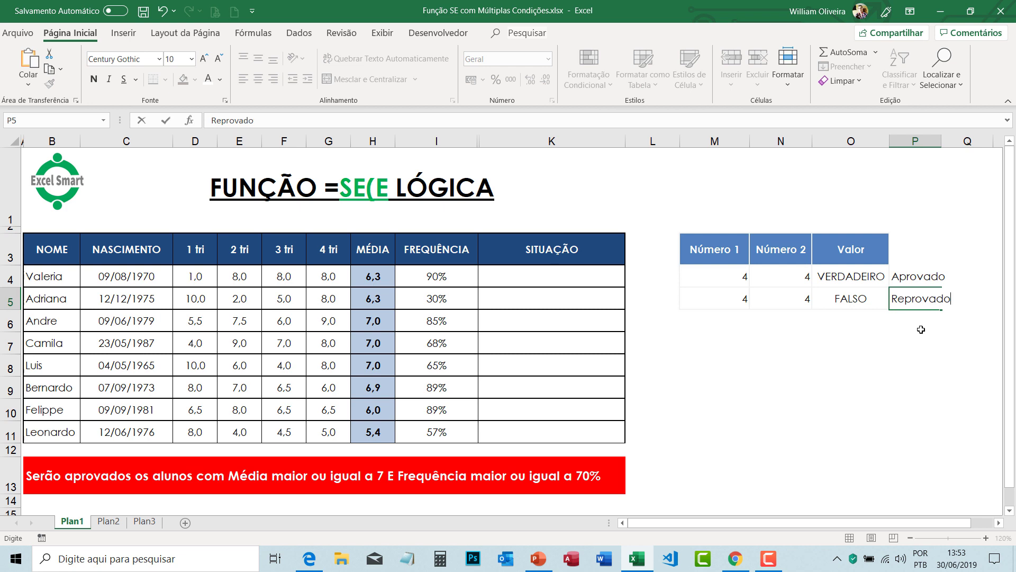
key("Return")
left_click(918, 283)
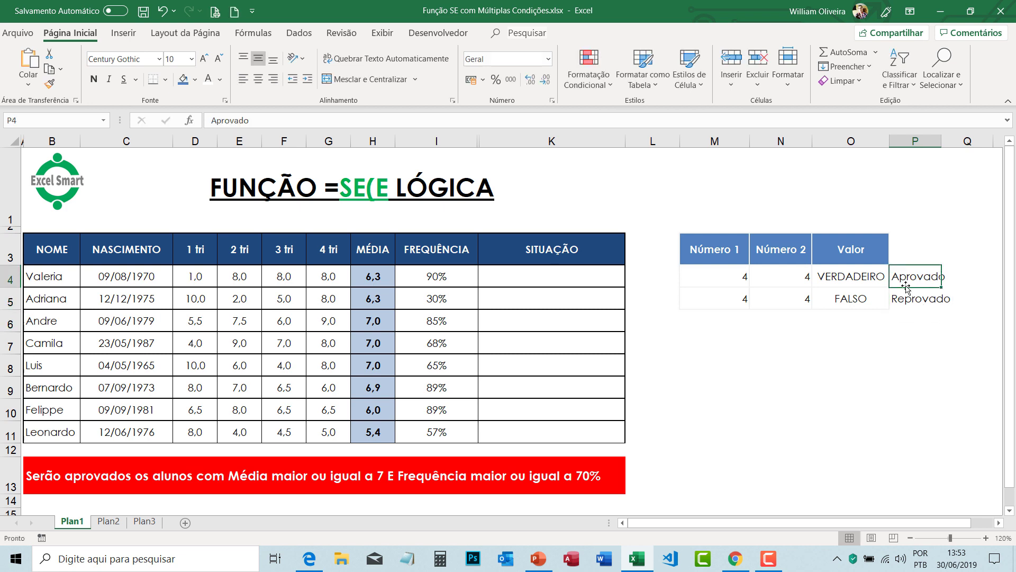
- Examine the MÉDIA and FREQUÊNCIA columns, row 4, the SE(E title and cell K4 to identify the inputs for the SITUAÇÃO formula
left_click(543, 283)
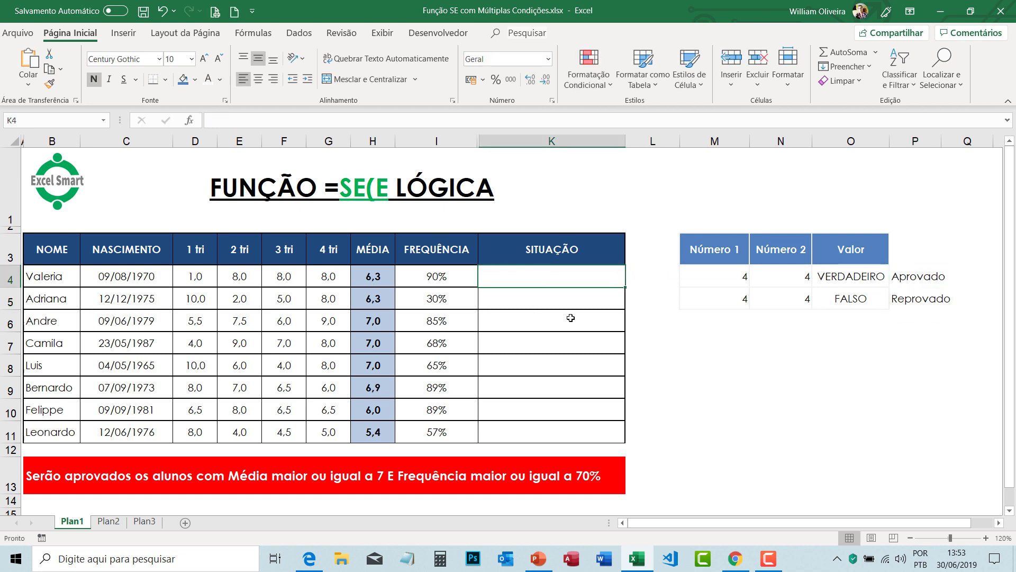
left_click(373, 141)
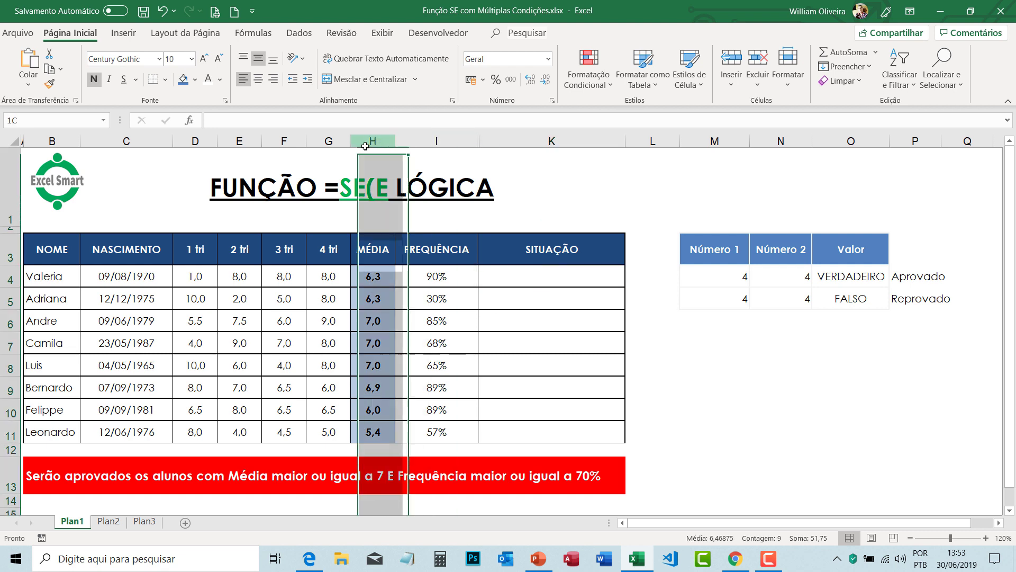
left_click(11, 277)
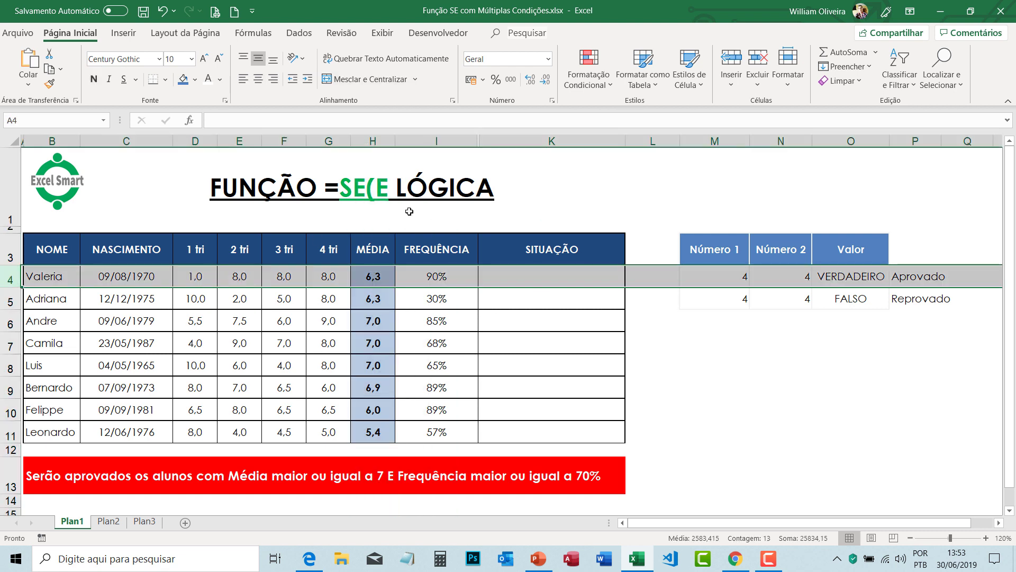
left_click(439, 141)
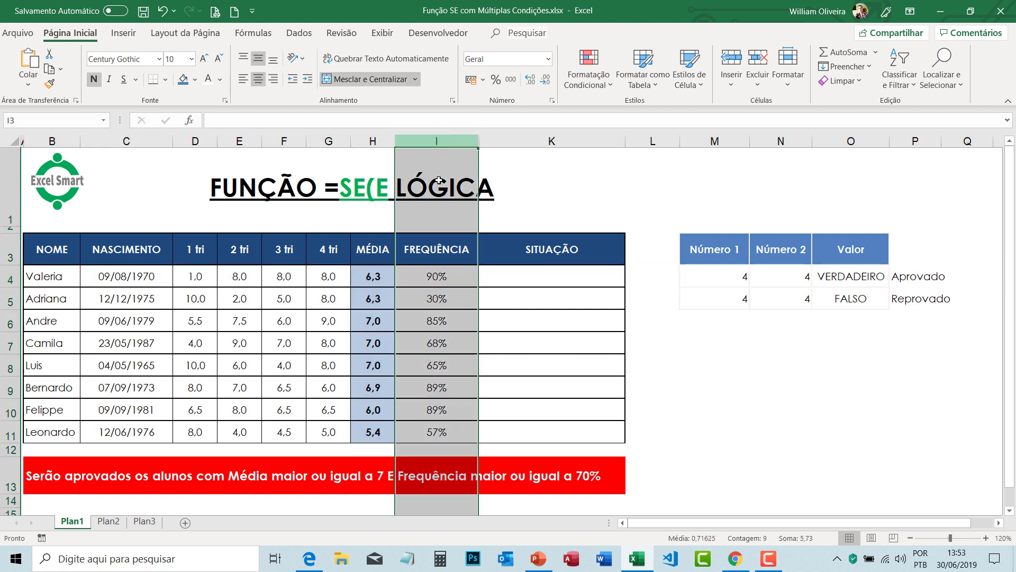
left_click(11, 276)
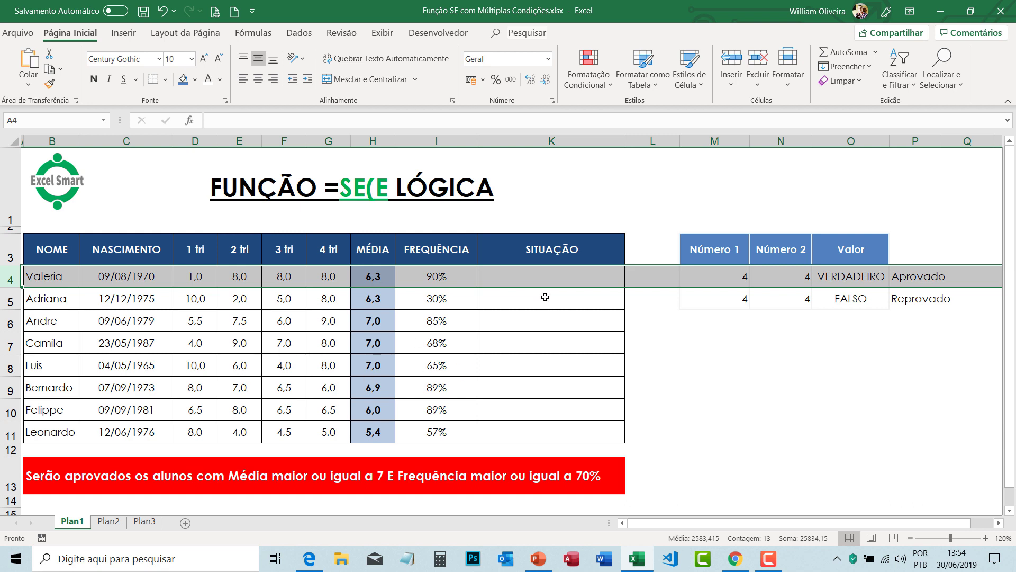
left_click(531, 281)
left_click(344, 211)
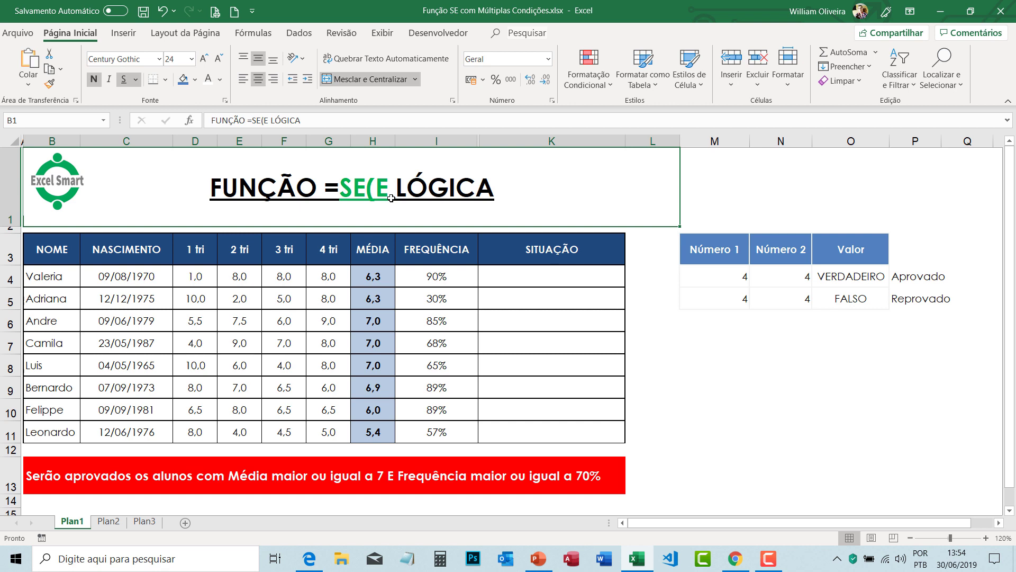
left_click(523, 282)
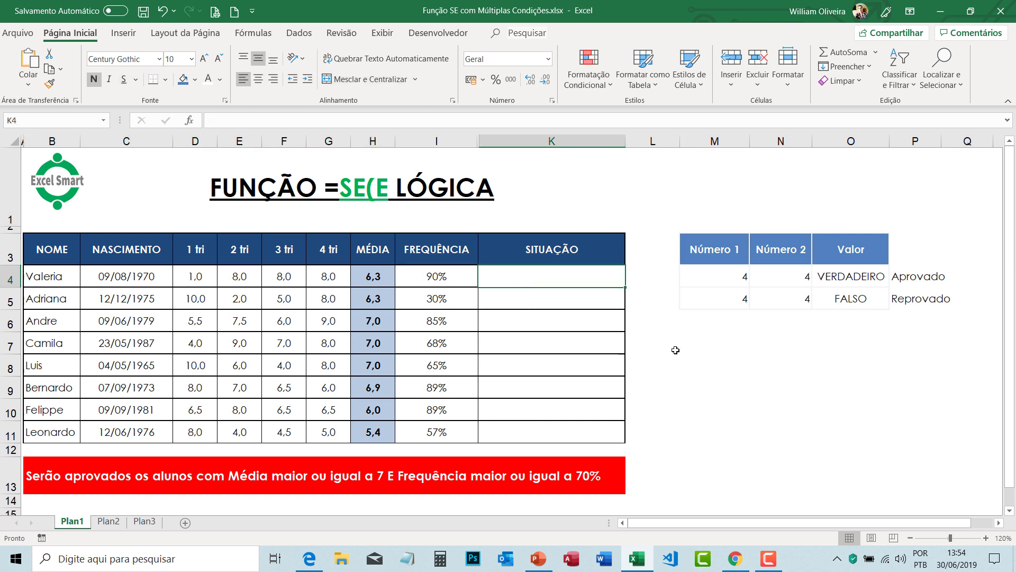
left_click(744, 352)
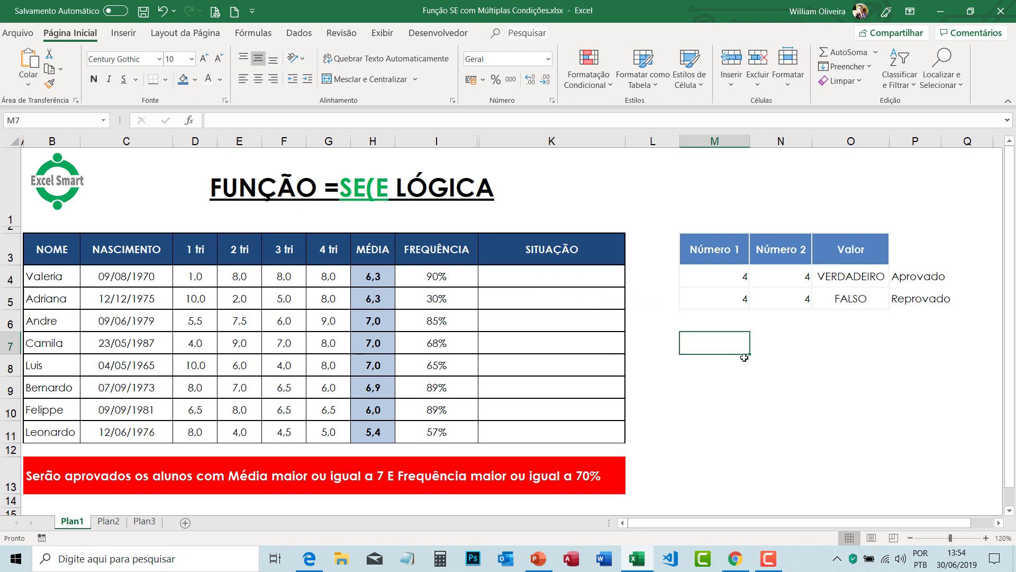
- Select M7 for an SE example, then switch to the PowerPoint slide and review the three arguments in the SE syntax line
left_click(726, 320)
left_click(726, 341)
left_click(539, 562)
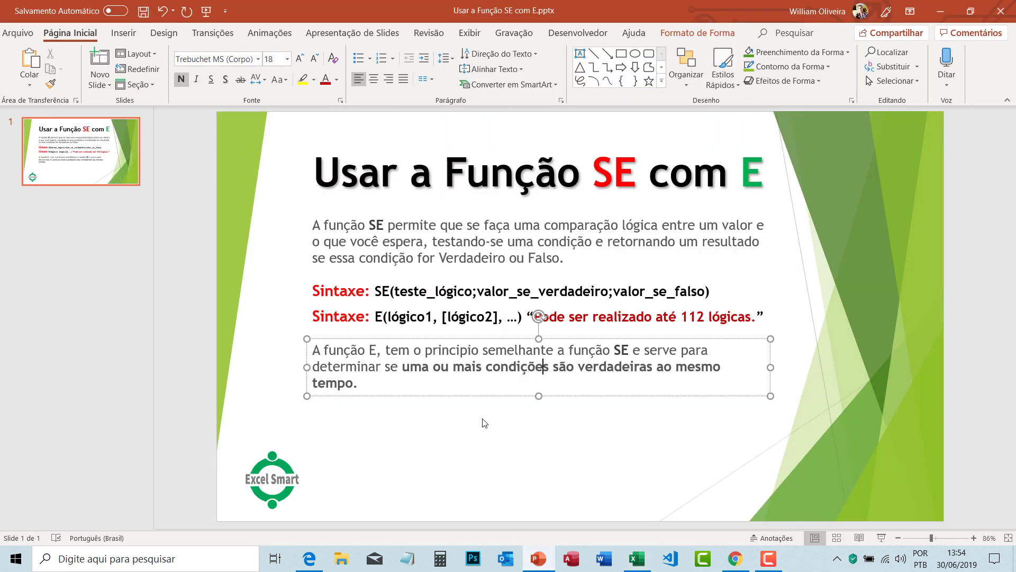
left_click(407, 290)
left_click_drag(395, 290, 700, 291)
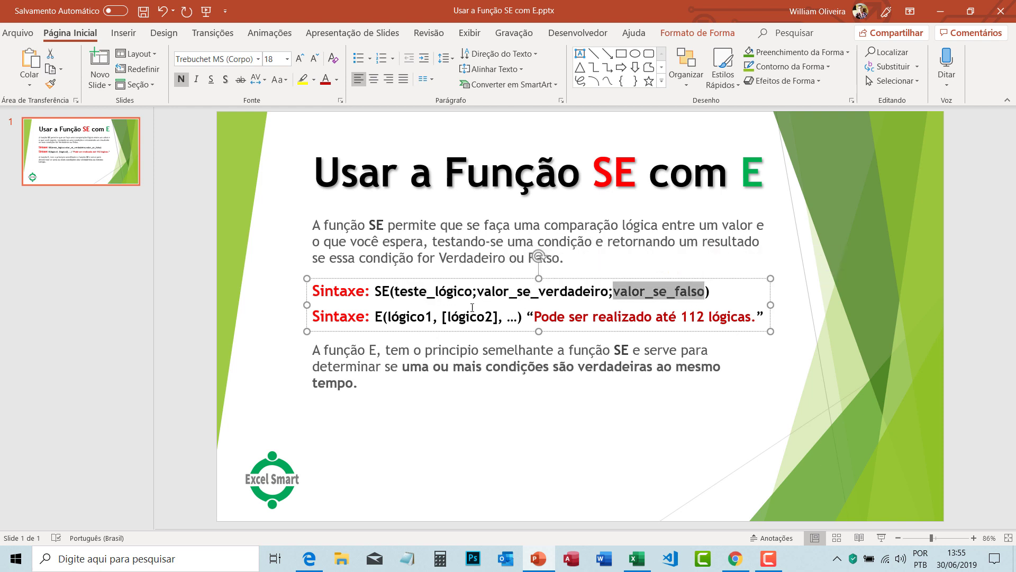
- Return to the Excel workbook and start an SE formula in M7 that tests M4=4 and gives "OK" when true
left_click(642, 565)
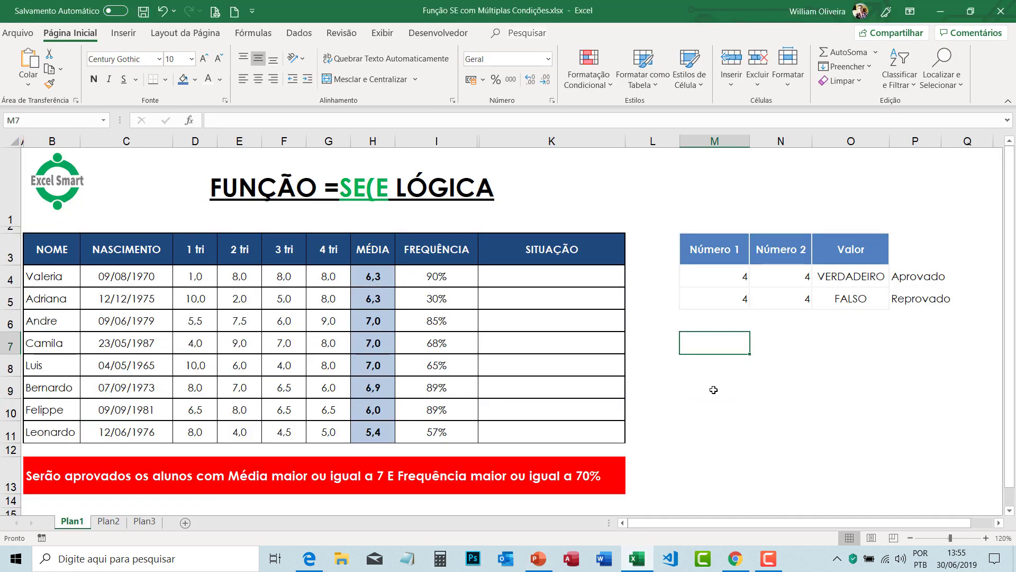
type("=SE(")
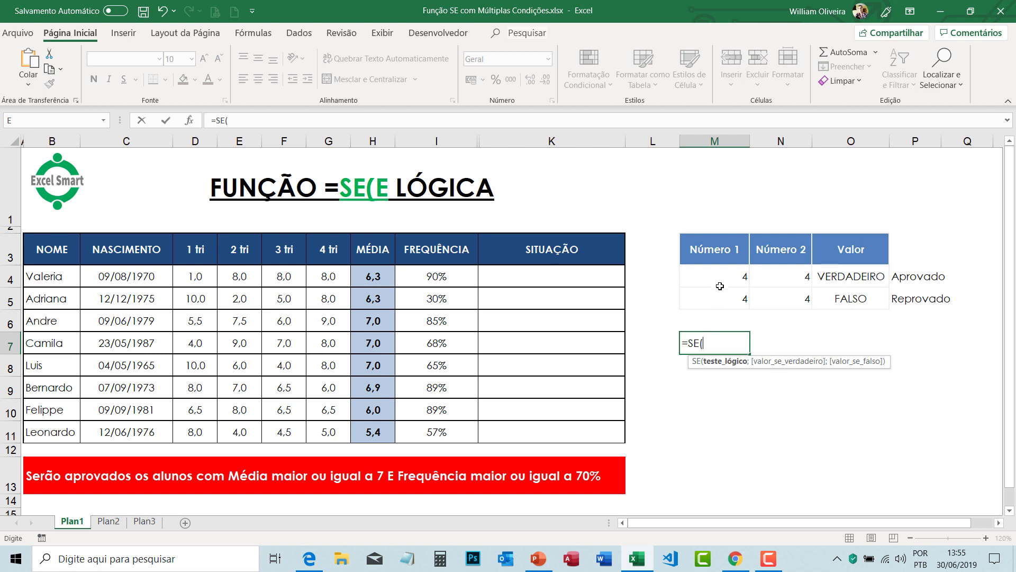
left_click(720, 282)
type("=")
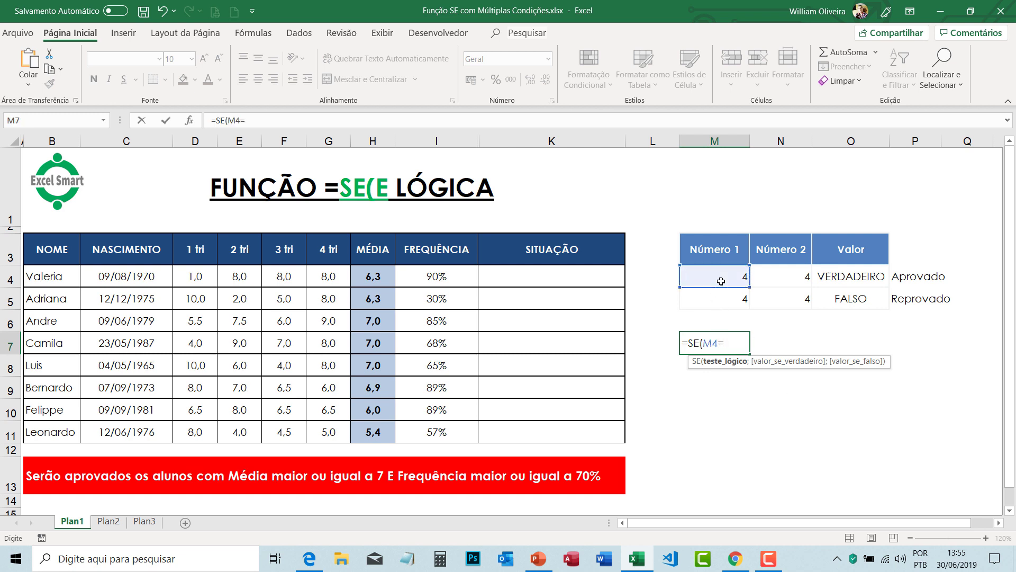
type("4;\"")
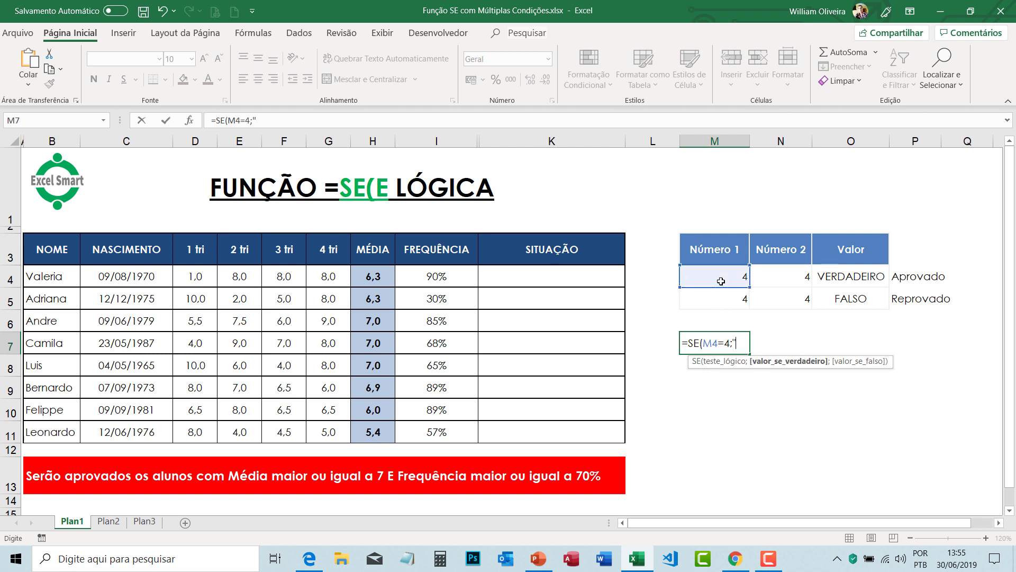
type("OK")
type("\".")
type(";")
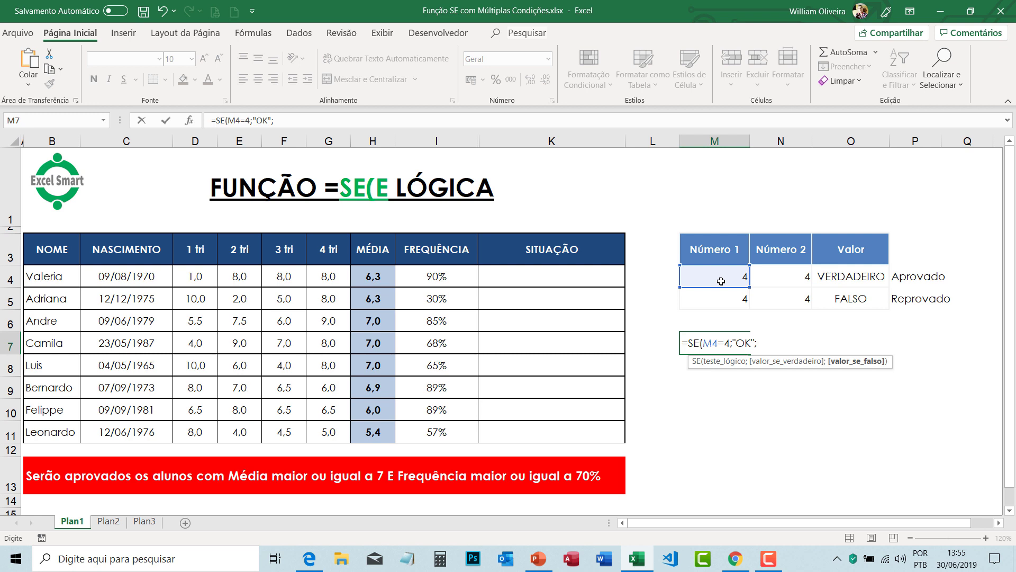
- Complete the M7 formula with "não" in quotation marks as the value when false
type("nao")
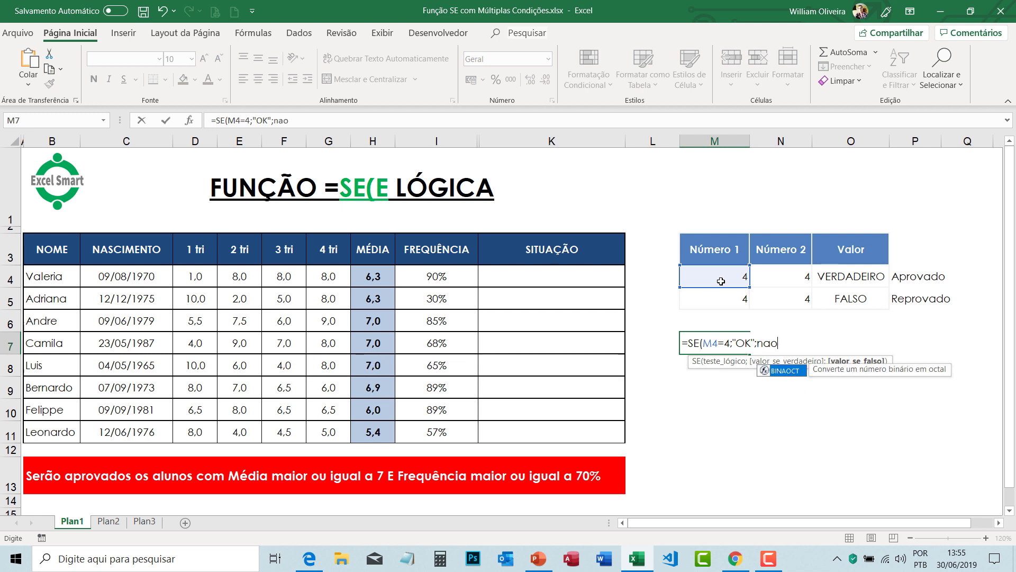
key("BackSpace")
key("BackSpace")
type("ão\"")
left_click(758, 343)
type("\"")
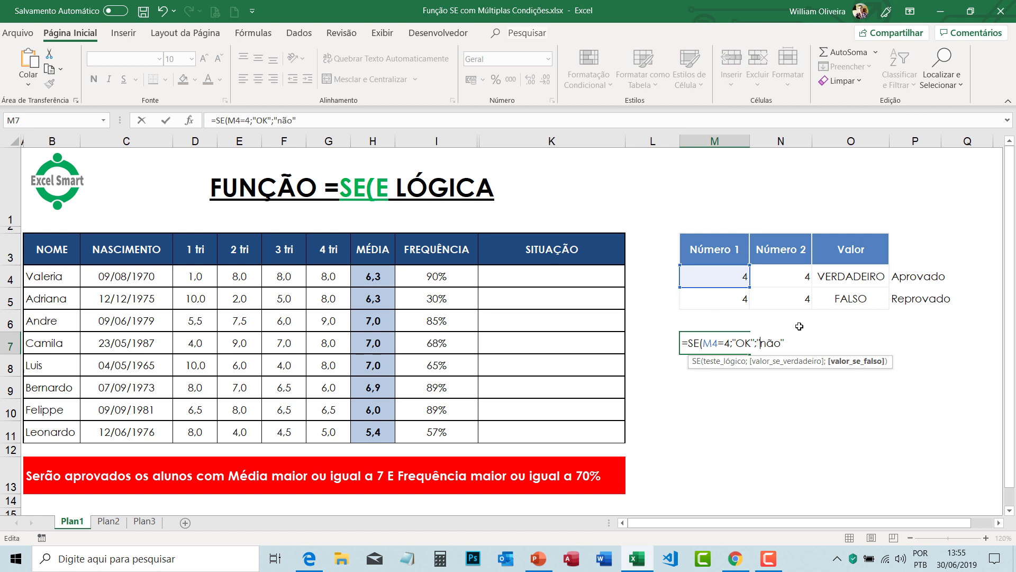
key("Return")
- Set the Número 1 value in M4 to 2 and check the SE formula in M7
left_click(733, 283)
type("2")
key("Return")
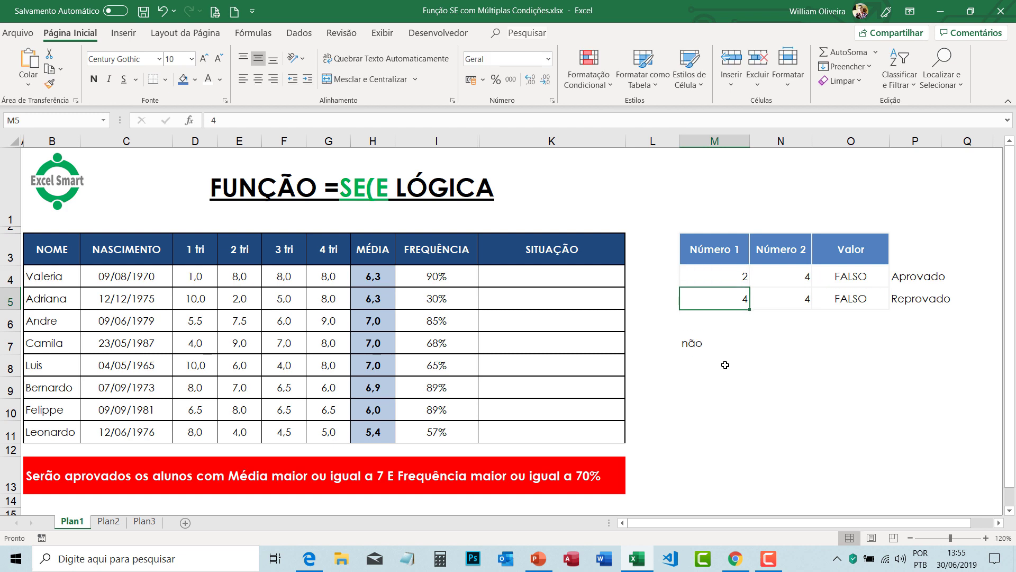
left_click(713, 349)
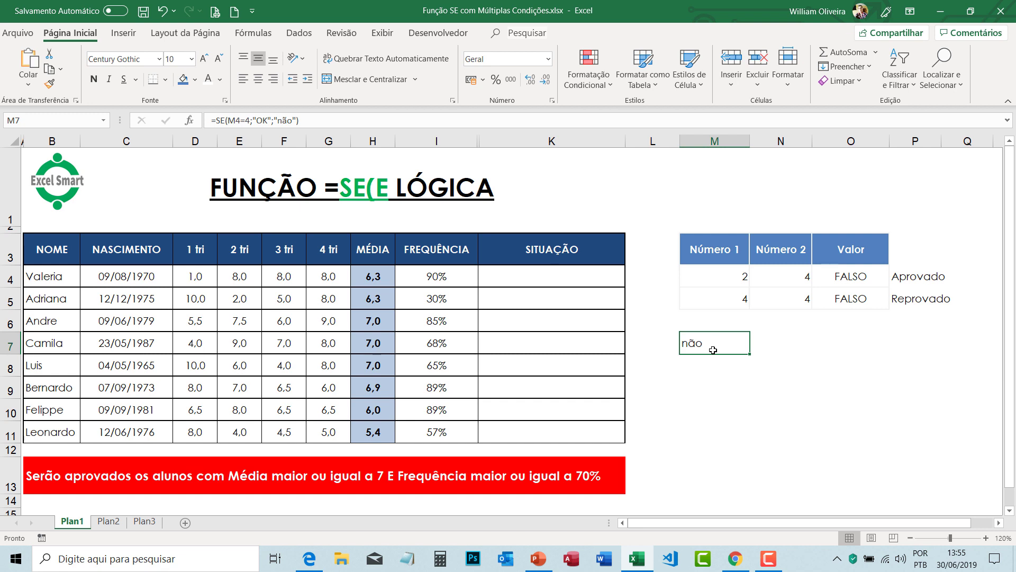
- Start an SE formula in K4 with a nested E function whose first condition is H4>=7
left_click(561, 282)
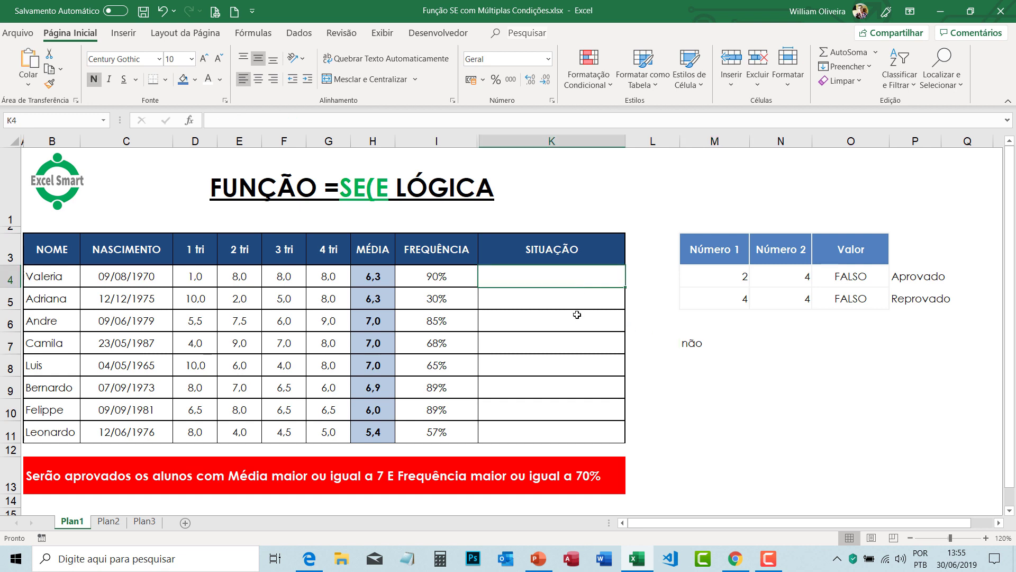
type("=se")
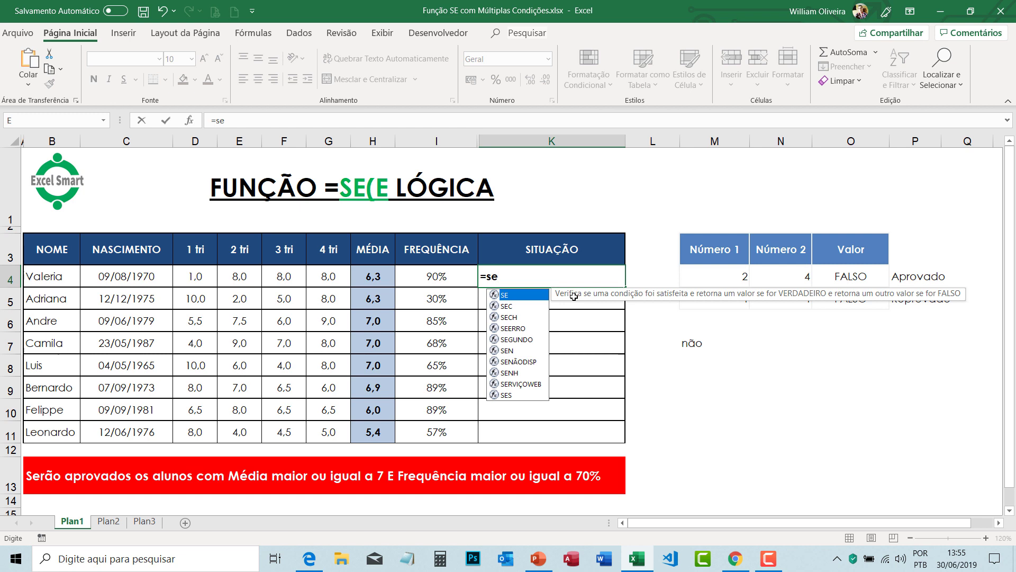
key("Tab")
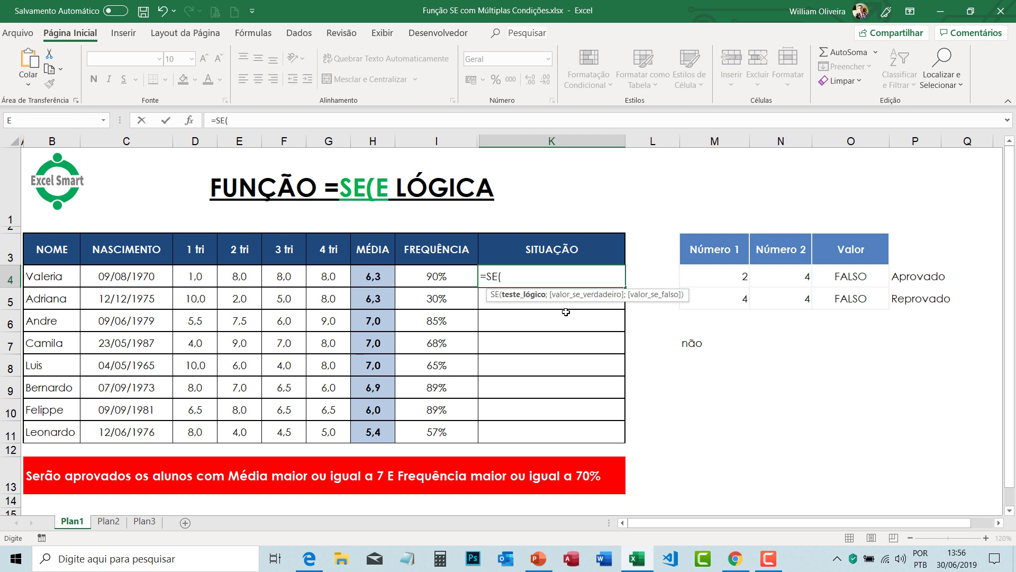
type("E(")
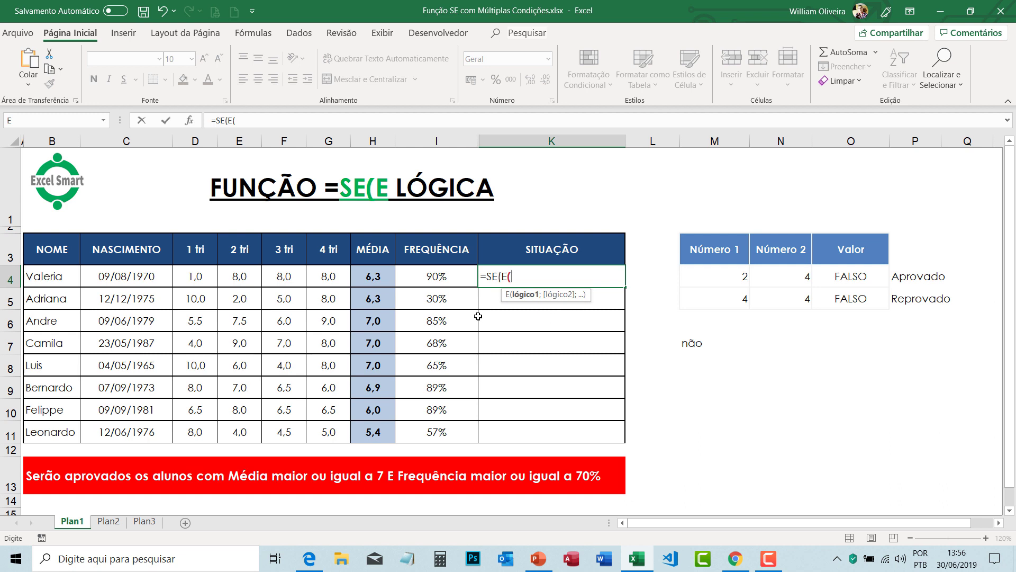
left_click(377, 278)
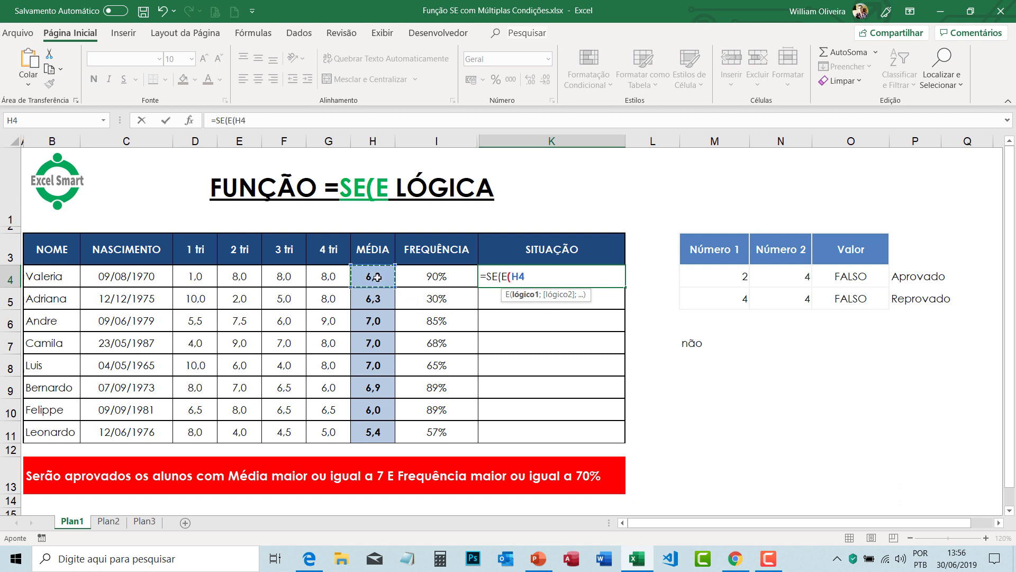
type(">=7")
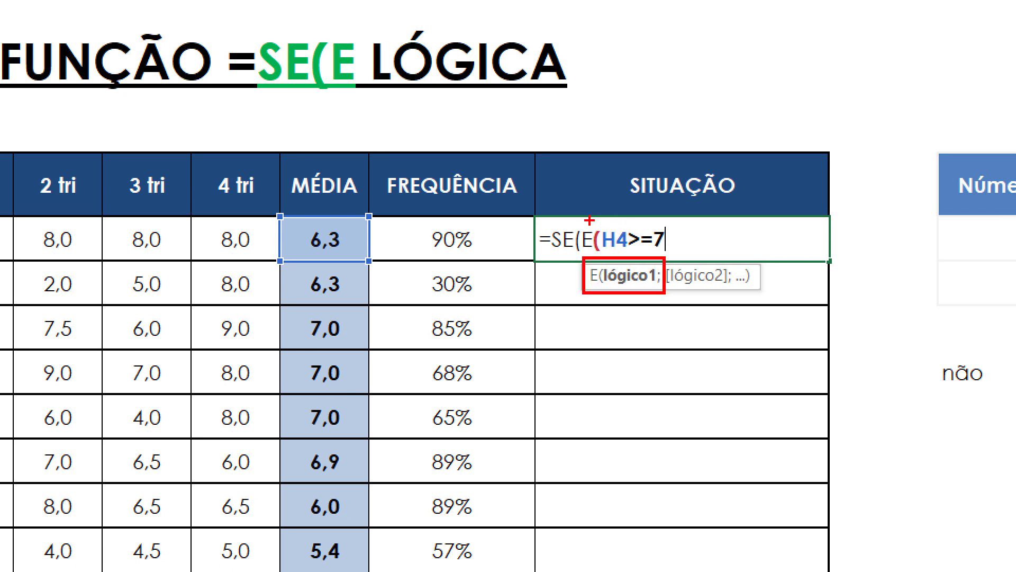
mouse_move(591, 217)
left_mouse_down()
mouse_move(586, 256)
mouse_move(673, 259)
mouse_move(662, 217)
mouse_move(603, 210)
left_mouse_up()
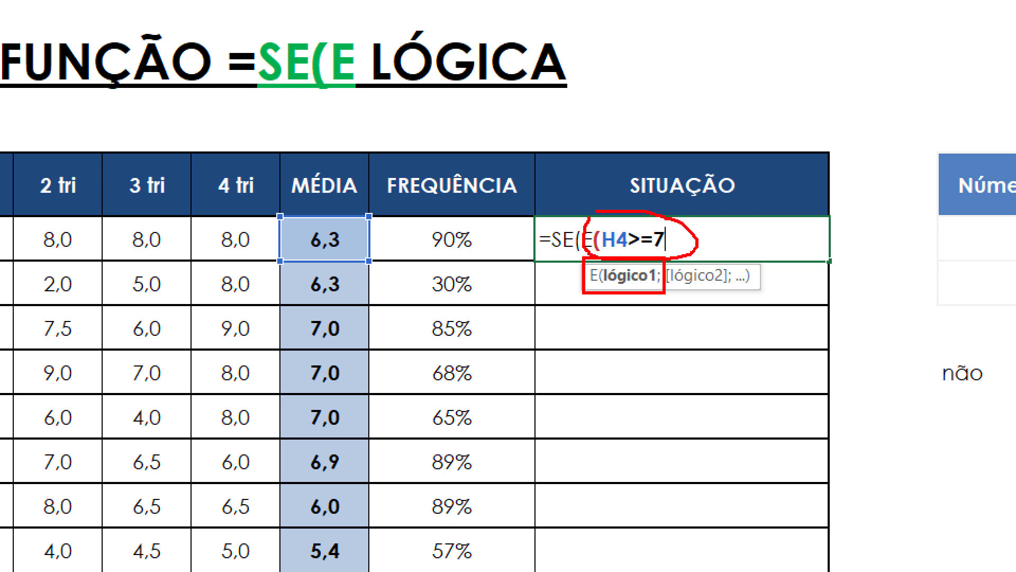
mouse_move(267, 208)
left_mouse_down()
mouse_move(372, 227)
mouse_move(383, 271)
left_mouse_up()
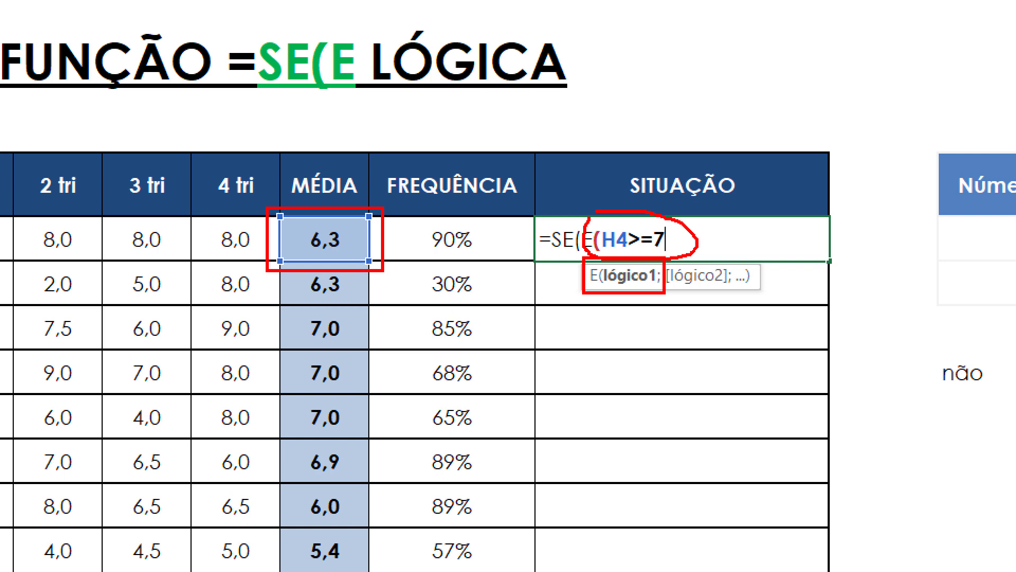
key("Escape")
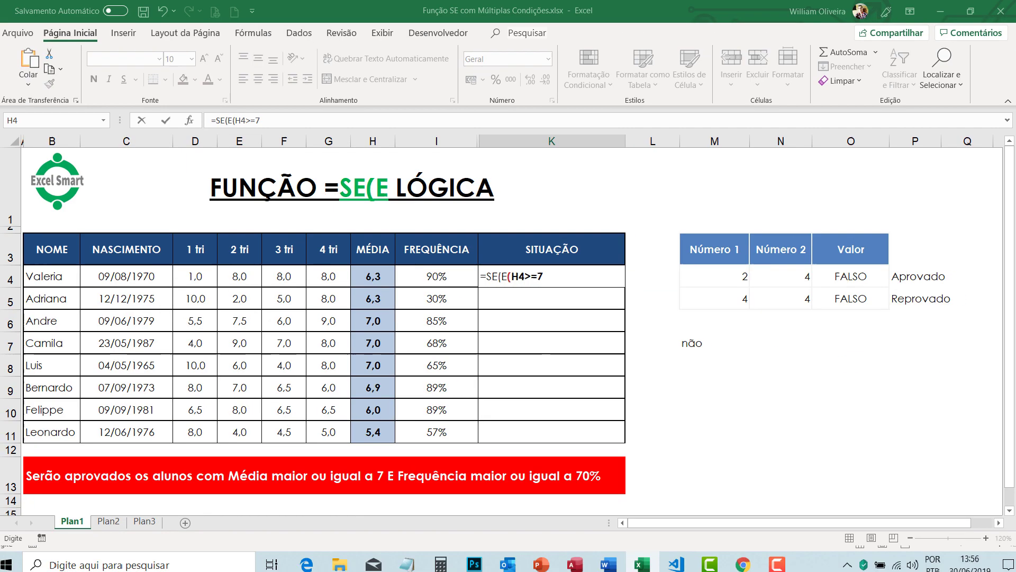
- Add I4>70% as the second condition of the nested E function in K4 and close the E test
type(";")
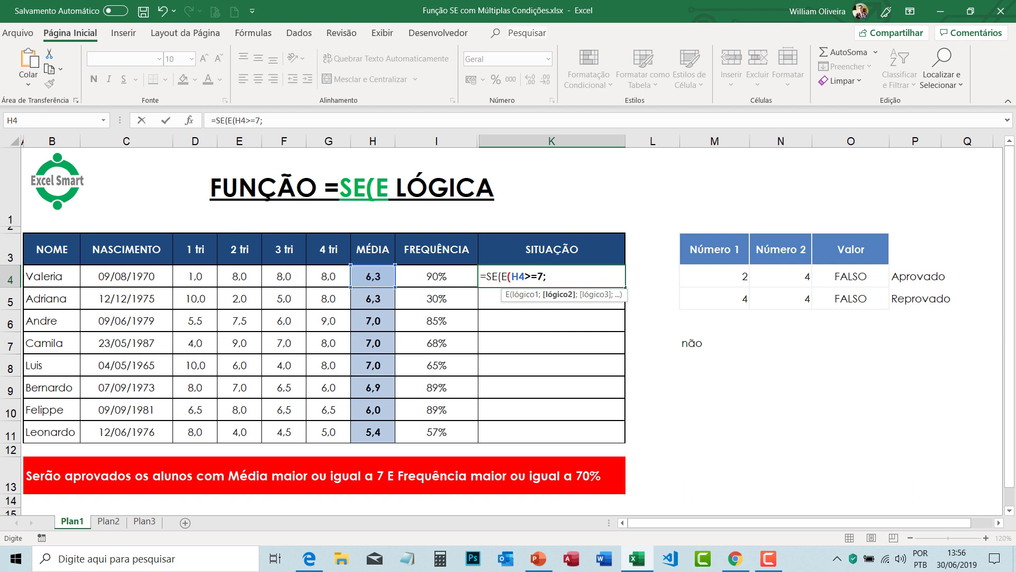
left_click(426, 283)
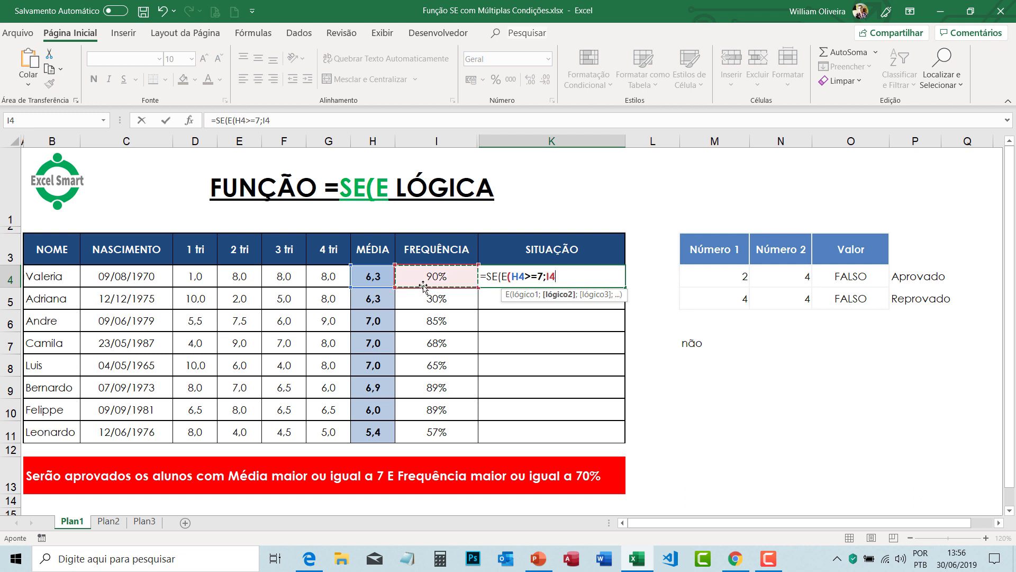
type(">70%")
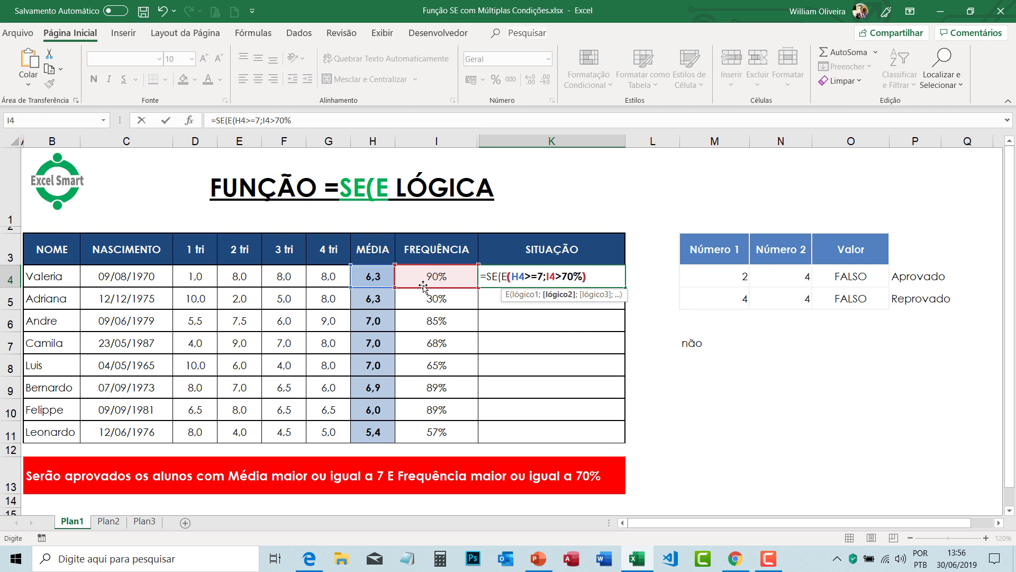
type(")")
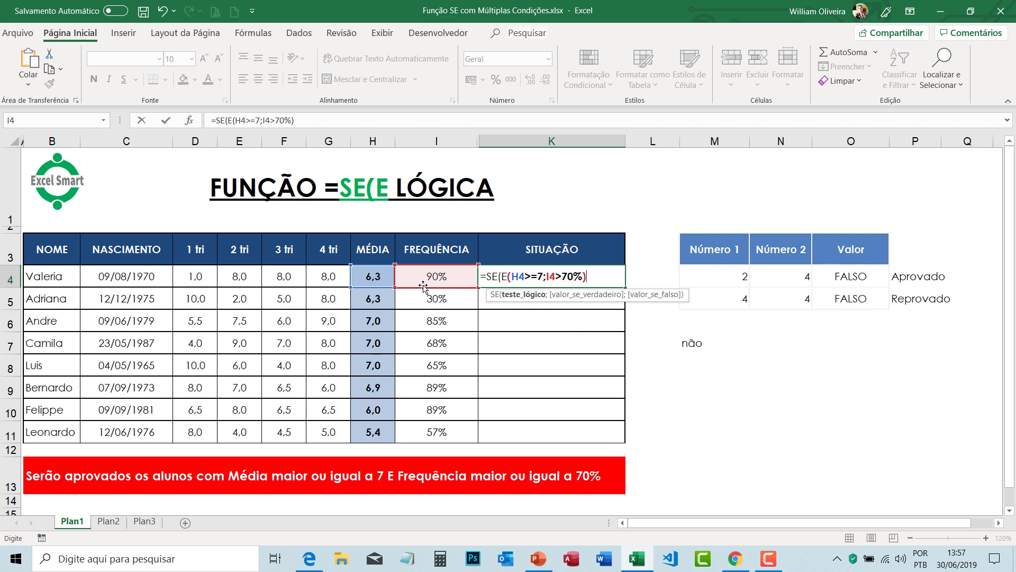
- Finish the K4 formula with "Aprovado" as the value when true and "Reprovado" as the value when false
type(";\"Aprovado")
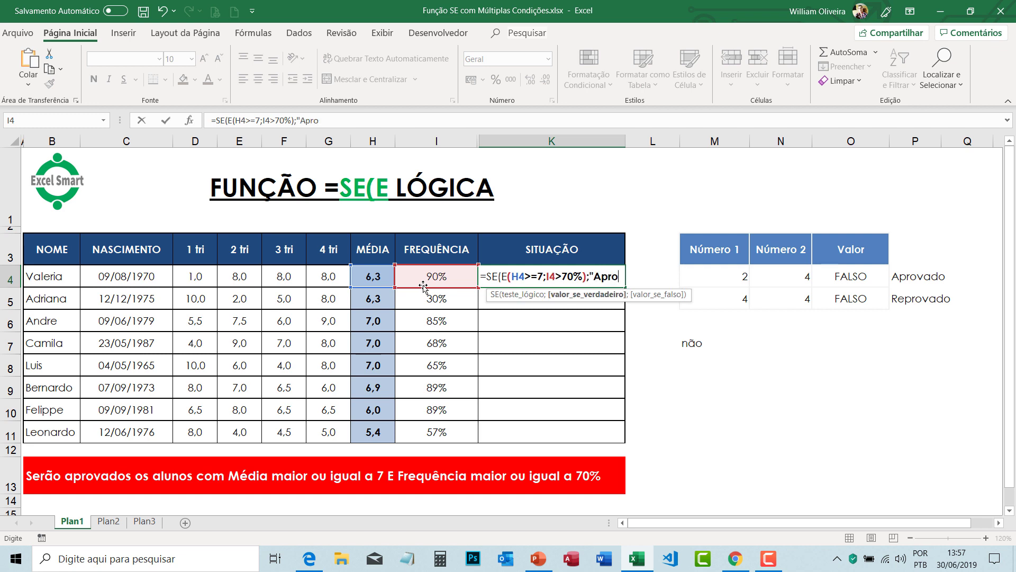
type("\"")
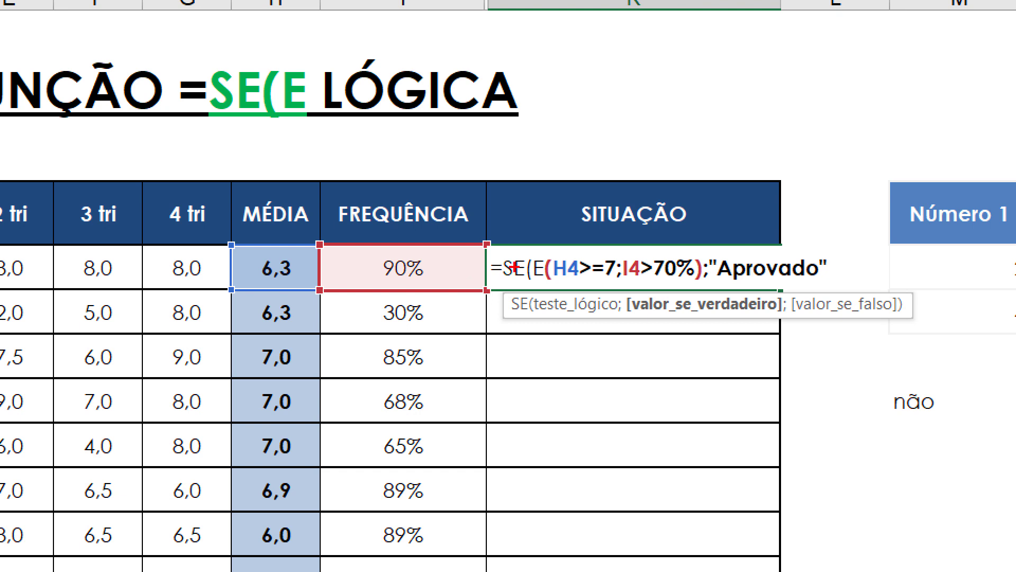
mouse_move(504, 276)
left_mouse_down()
mouse_move(688, 334)
mouse_move(798, 341)
left_mouse_up()
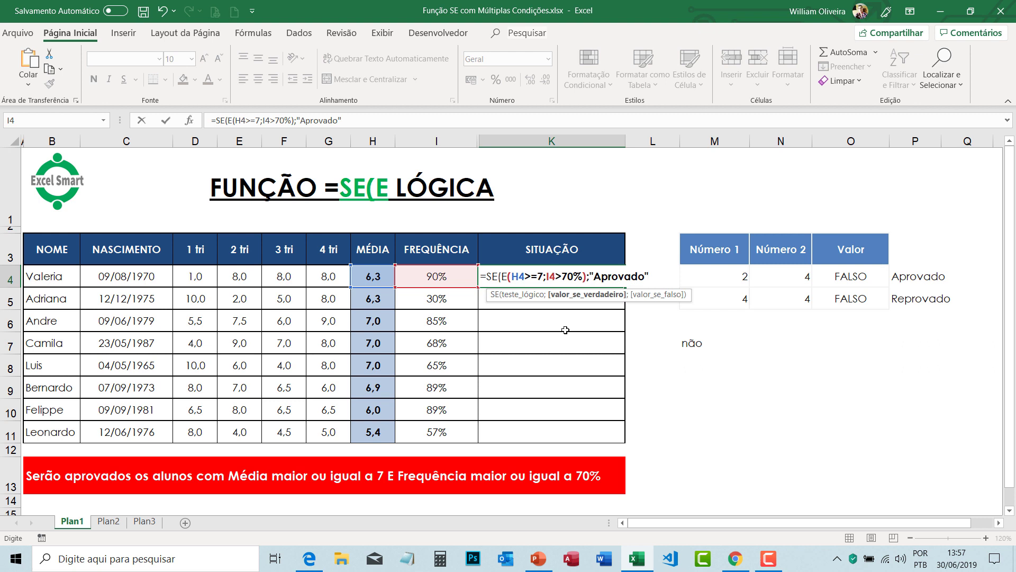
type(";")
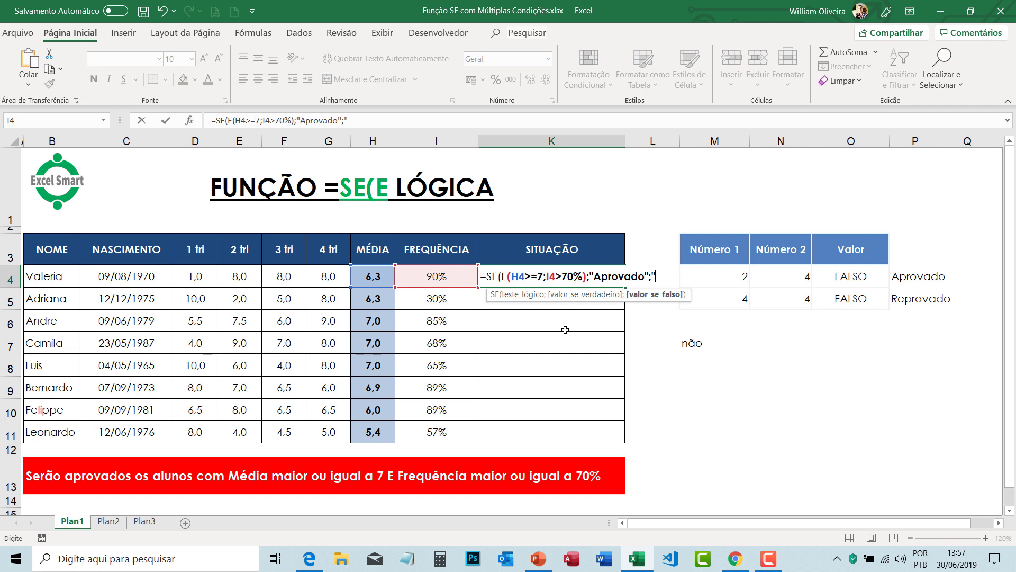
type("Reprovado")
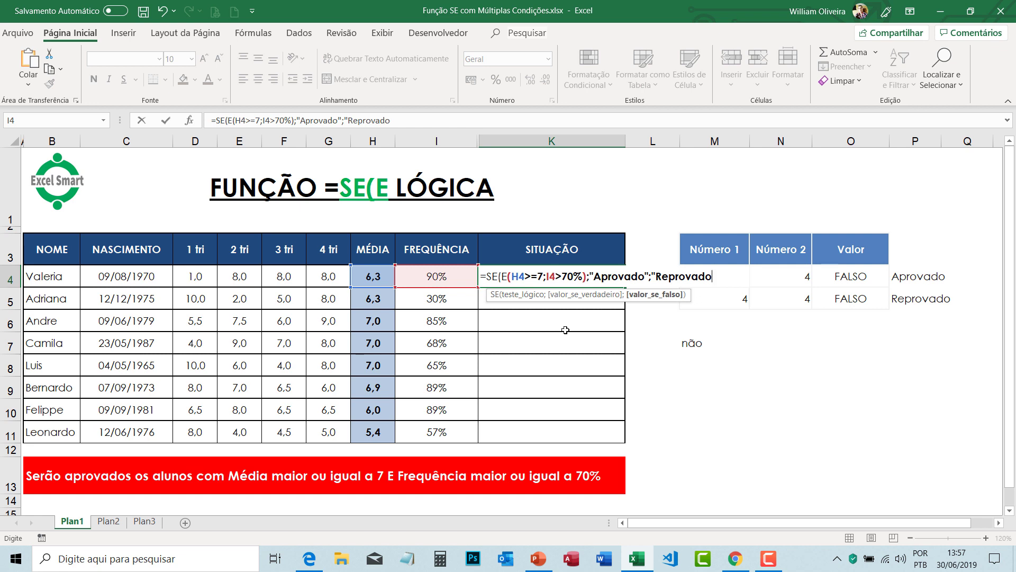
type("\")")
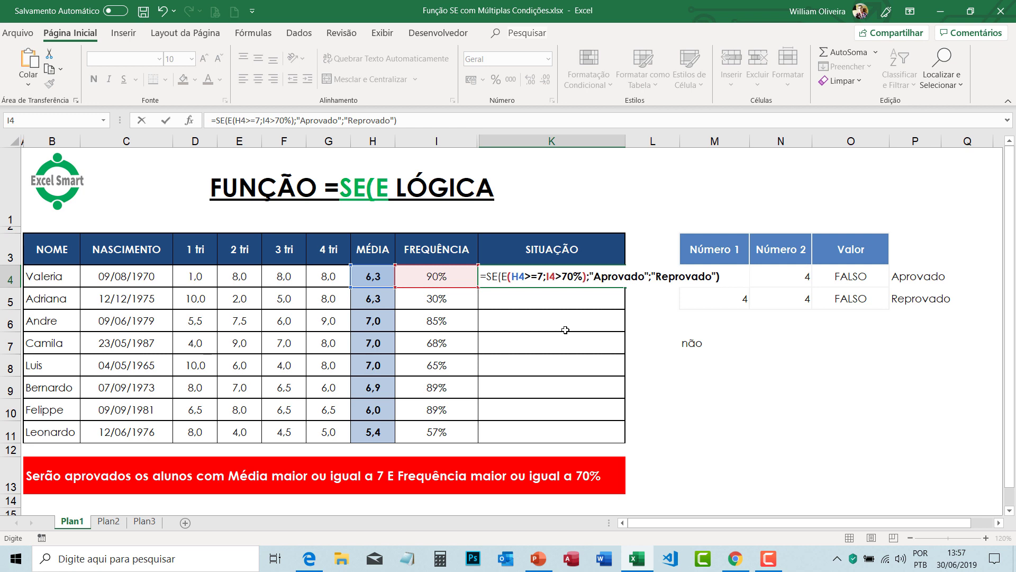
key("Return")
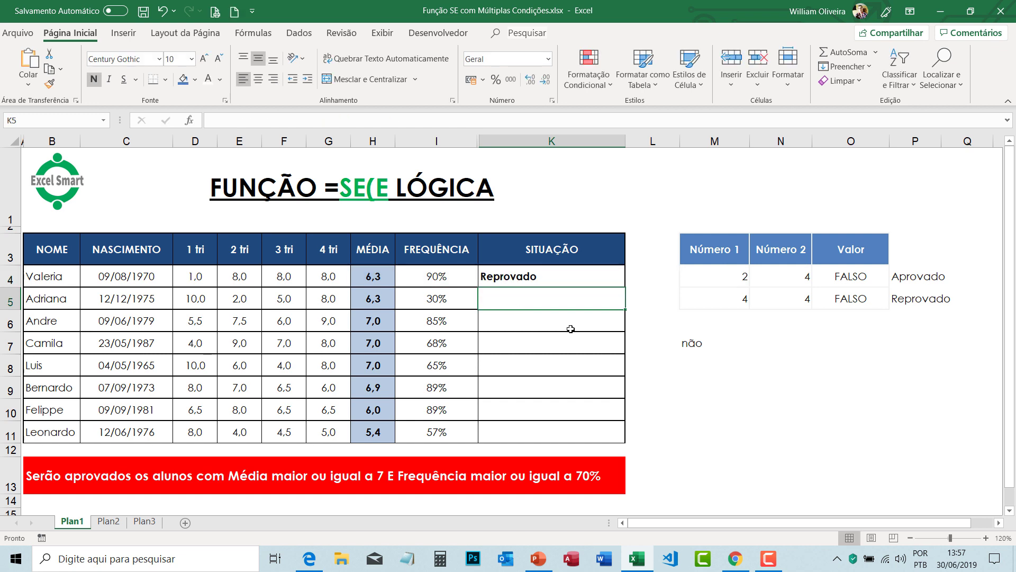
- Fill the K4 formula down the SITUAÇÃO column to K11 for all students
left_click(538, 277)
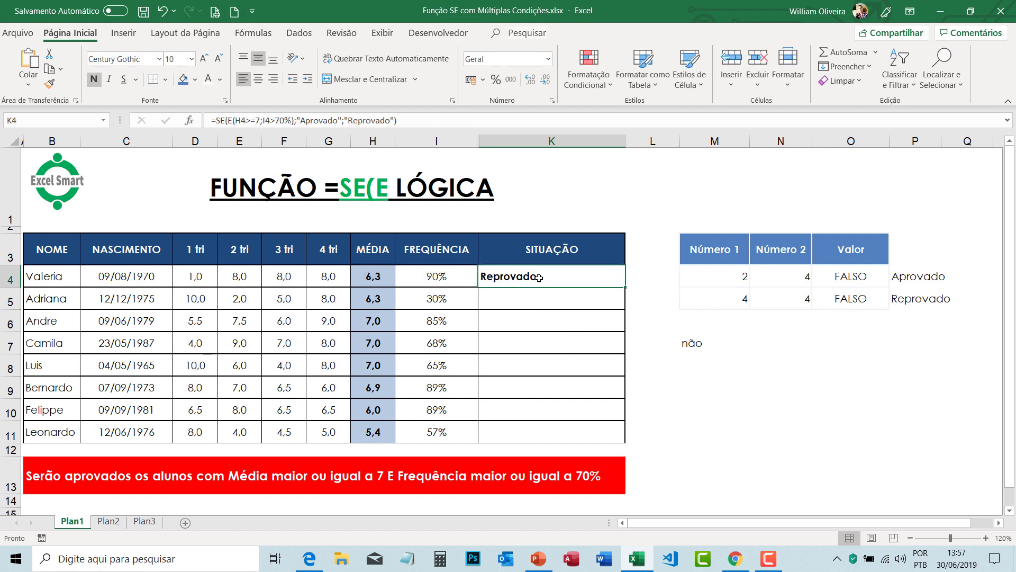
left_click_drag(625, 287, 615, 438)
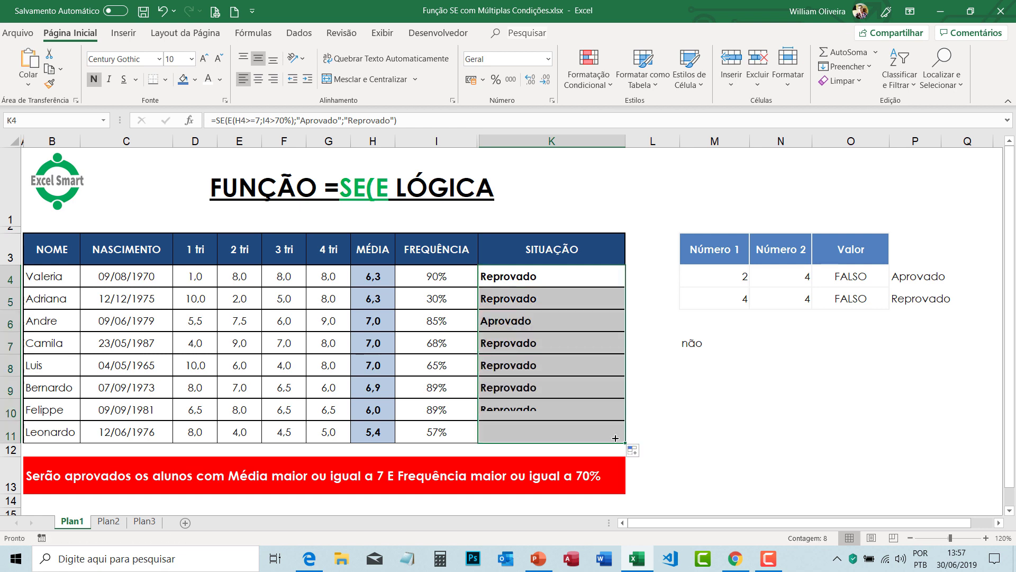
left_click(556, 373)
- Examine the average in H6 and the conditions and references of the SE(E formula in K6
left_click(517, 322)
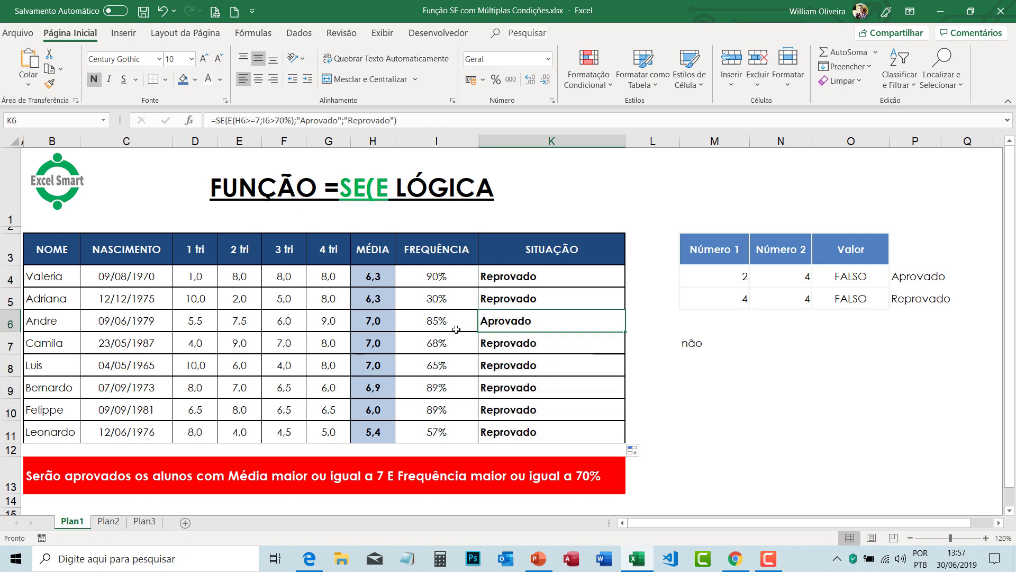
left_click(382, 324)
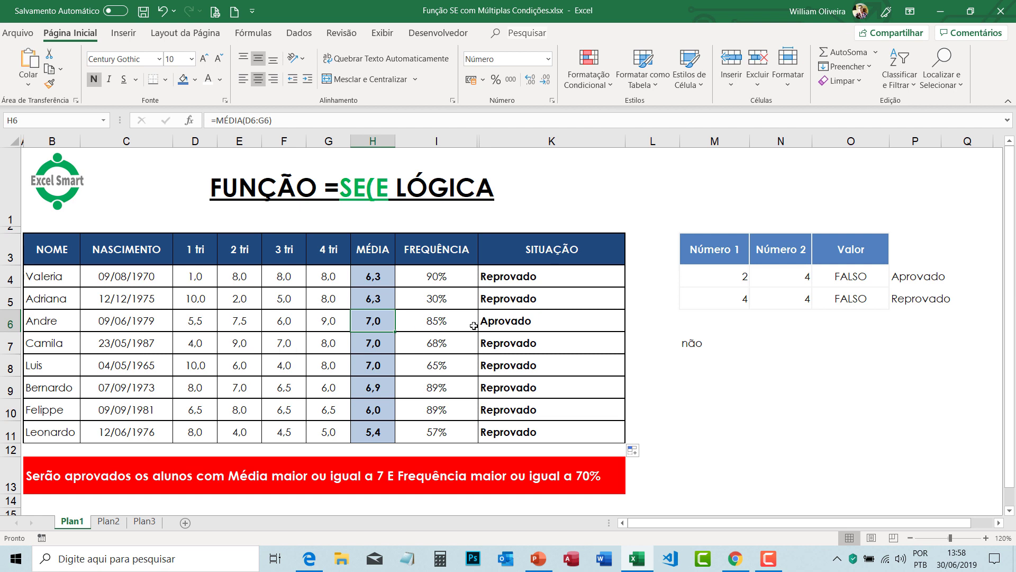
left_click(502, 320)
double_click(542, 322)
left_click(537, 321)
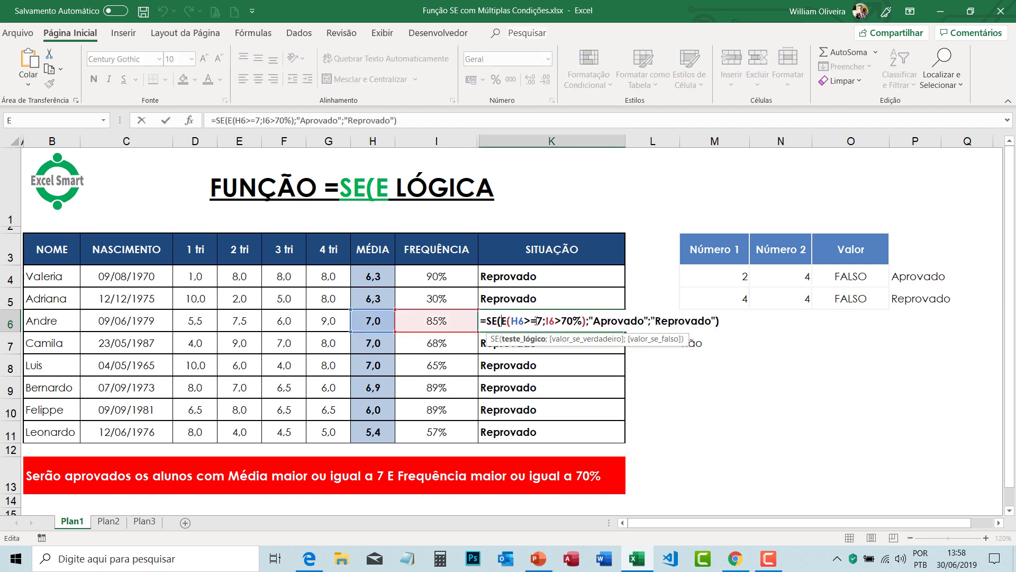
key("ctrl+Return")
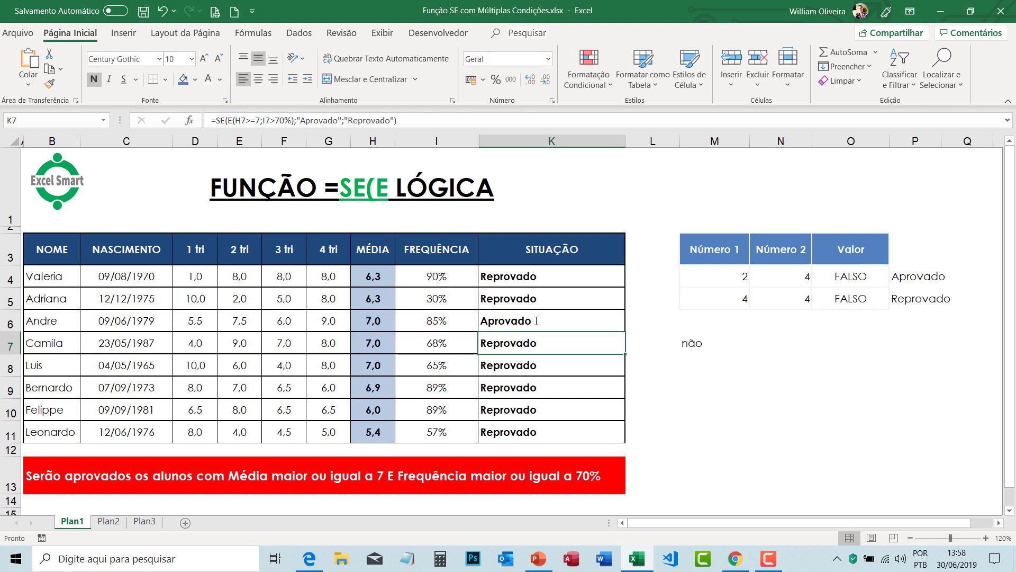